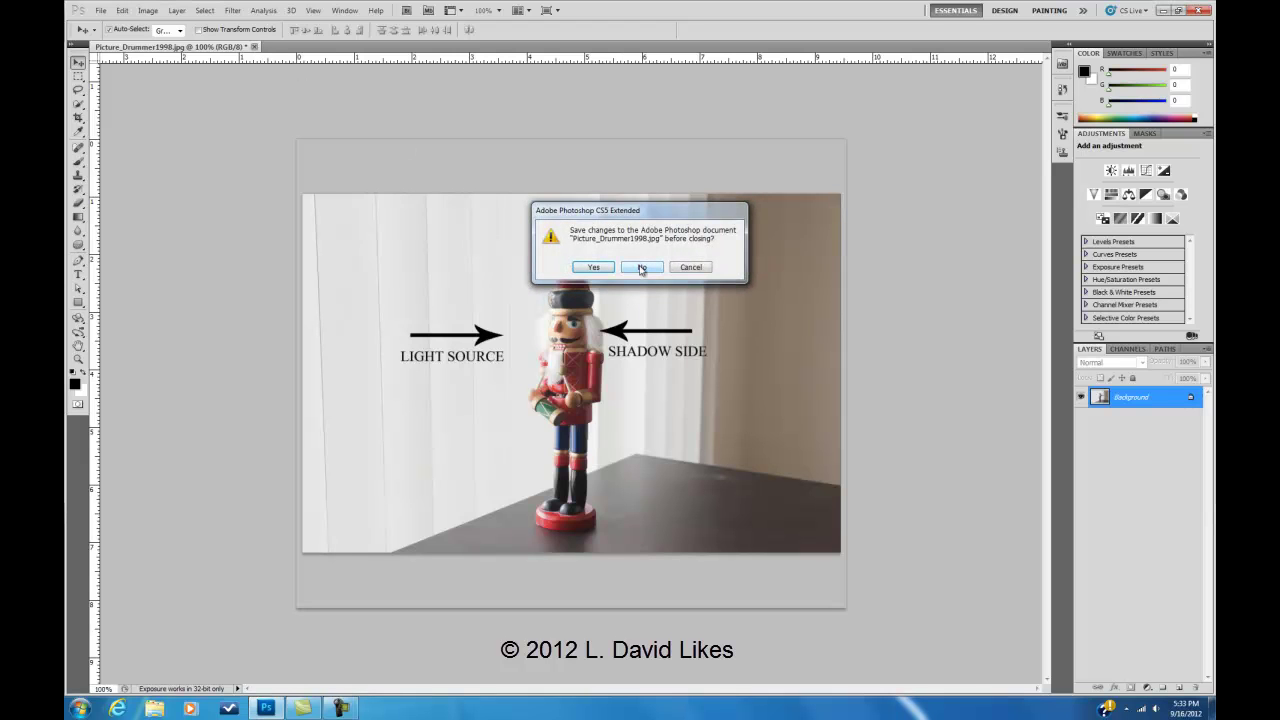
Step: Close Picture_Drummer1998.jpg without saving, then confirm sRGB IEC61966-2.1 in Color Settings and cancel
click(641, 267)
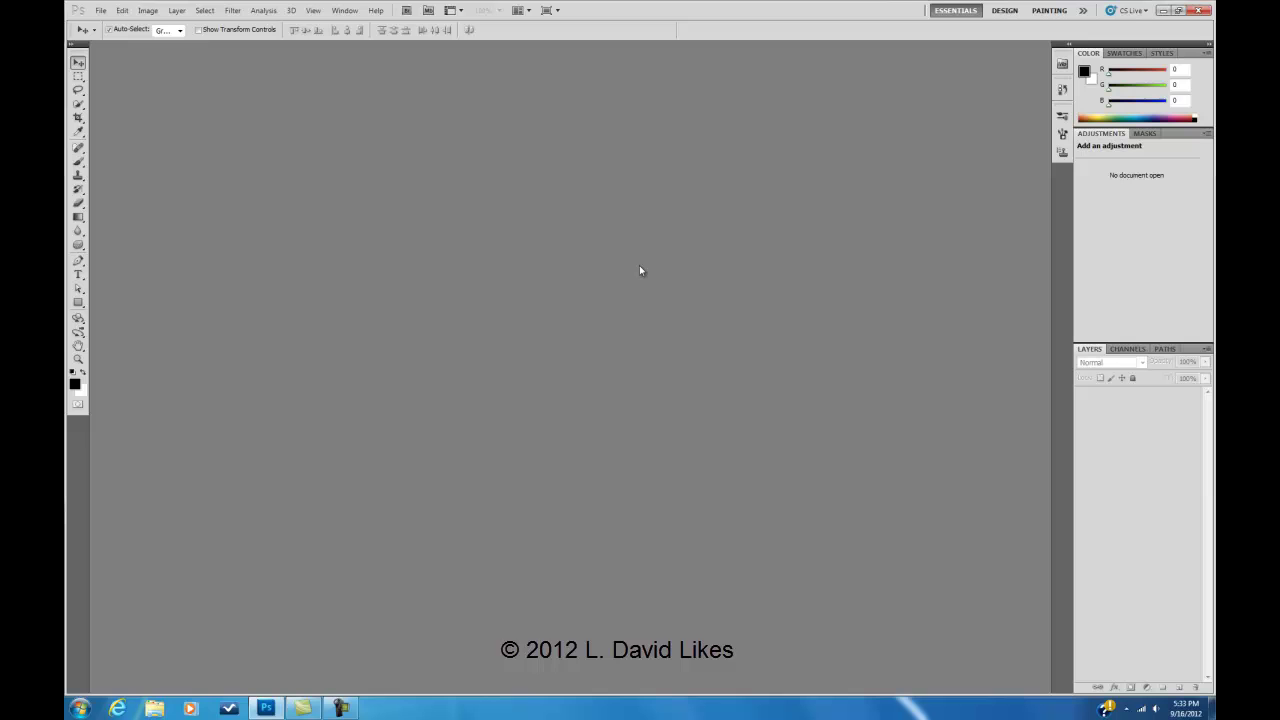
click(121, 10)
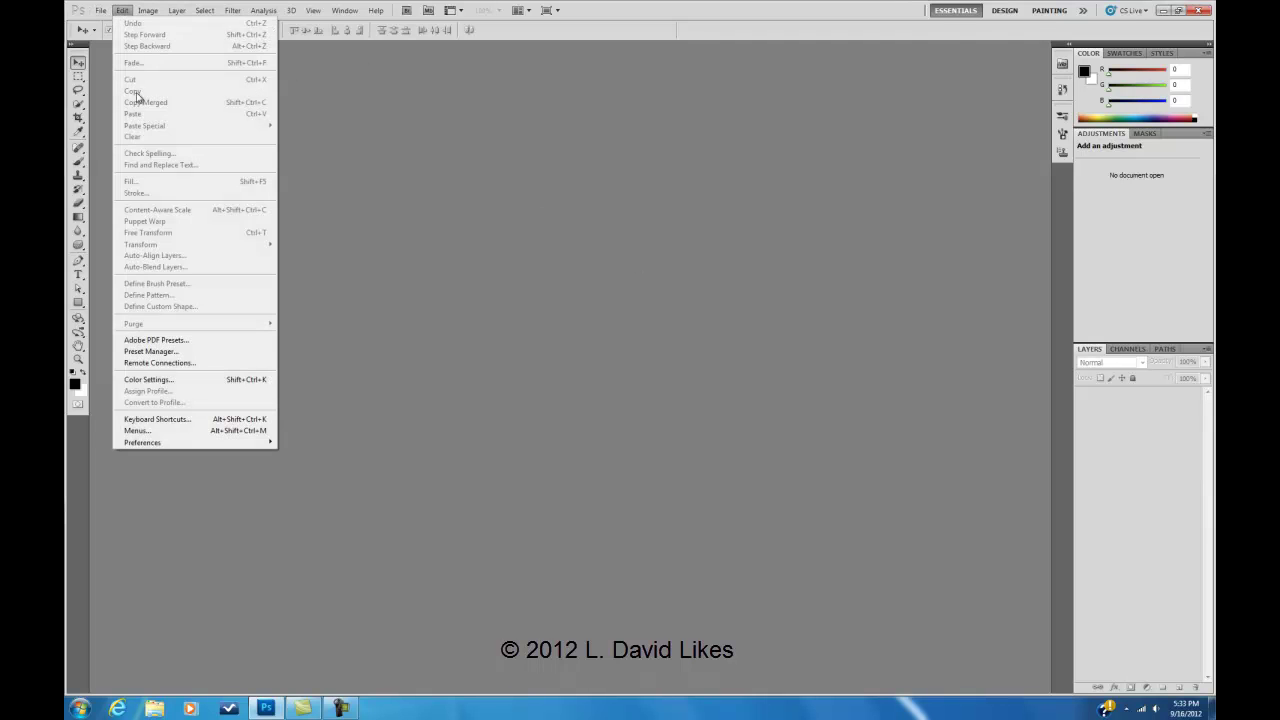
click(150, 379)
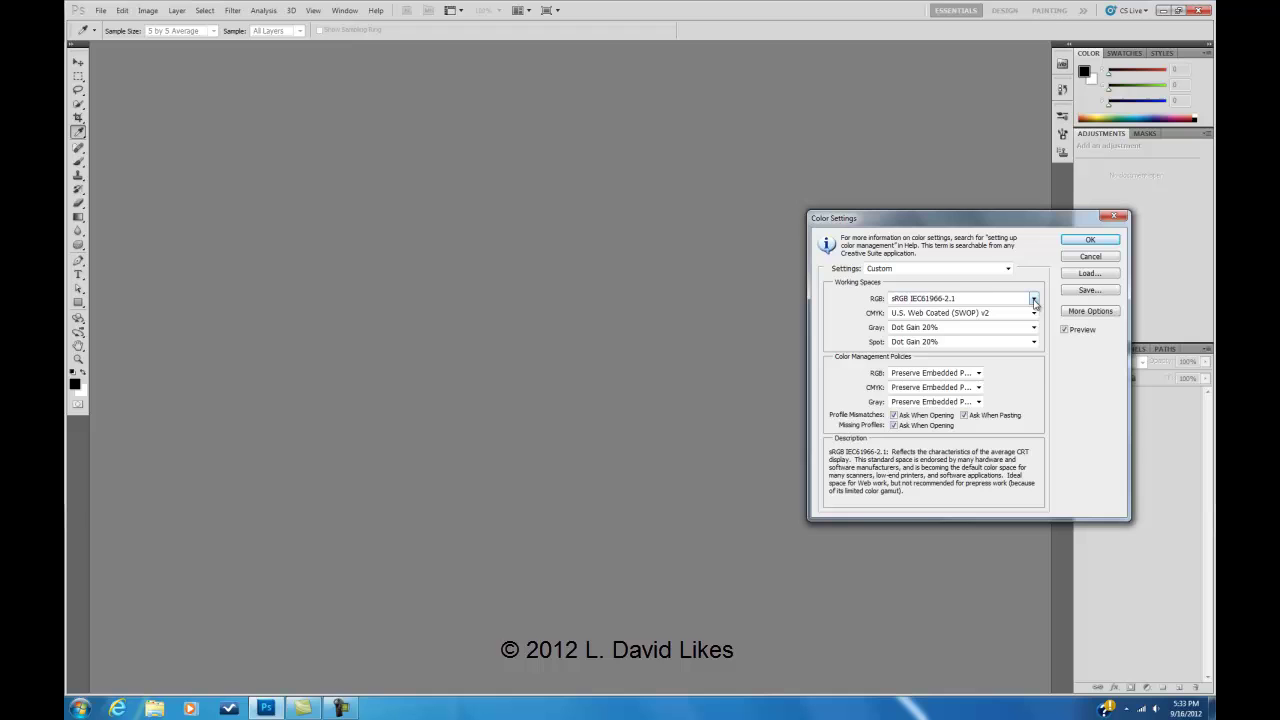
click(1034, 300)
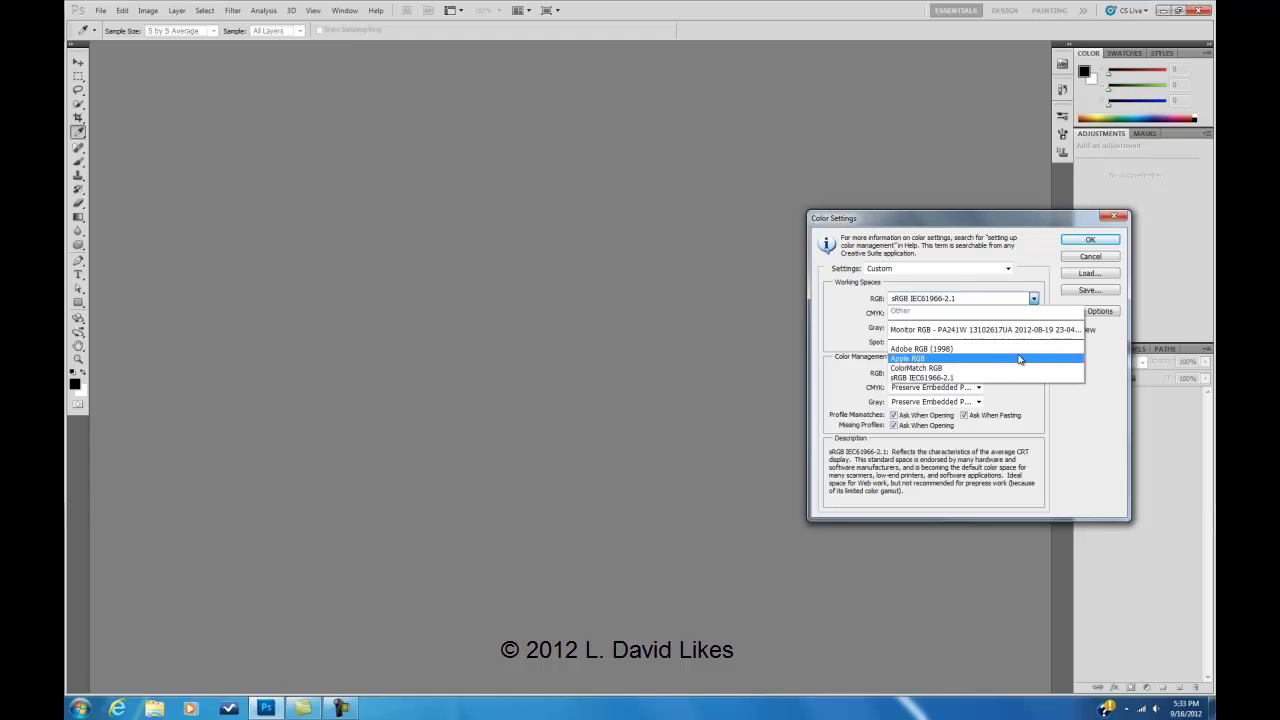
click(1113, 411)
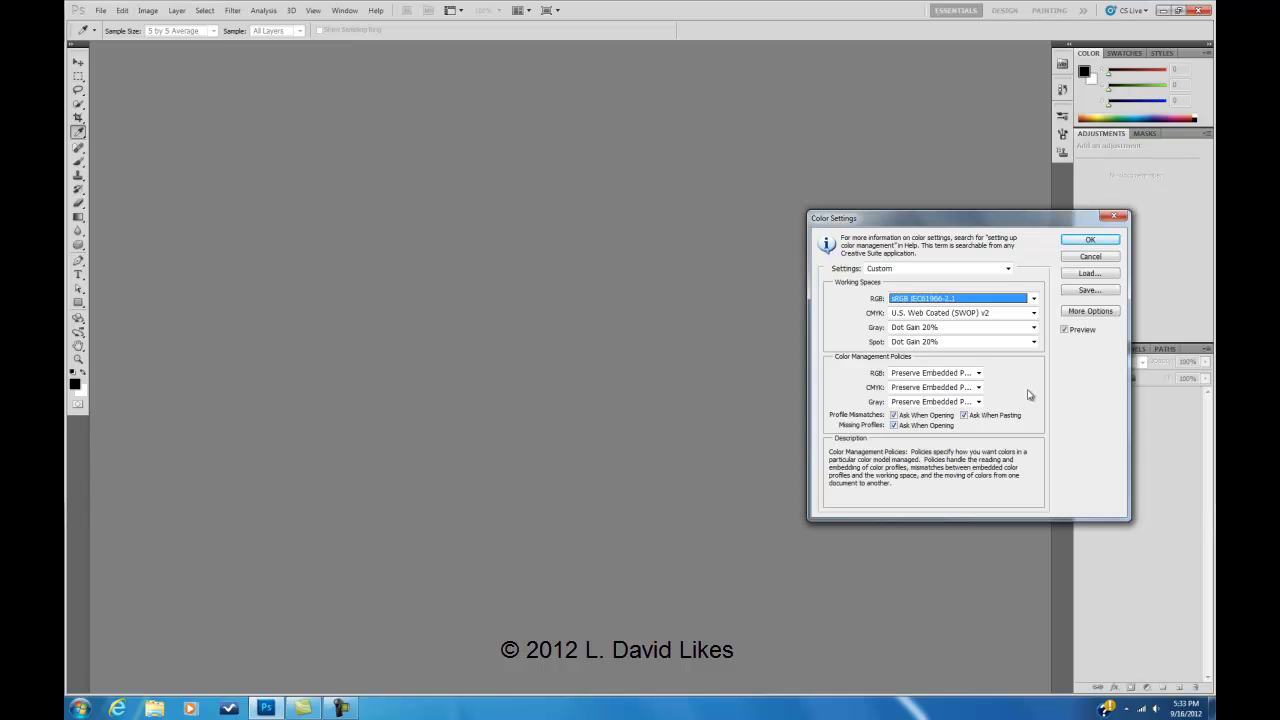
click(1088, 257)
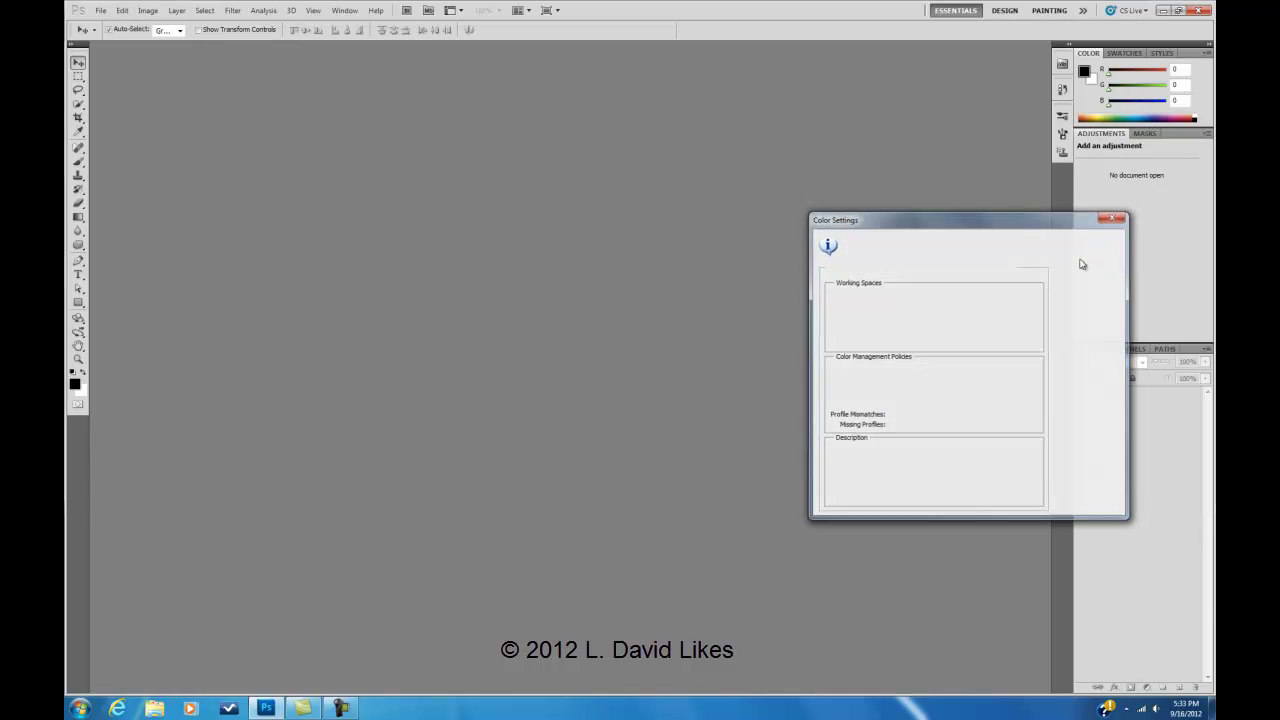
Step: Reopen Picture_Drummer_LightSource.jpg without assigning a profile and bring up Save As
click(100, 10)
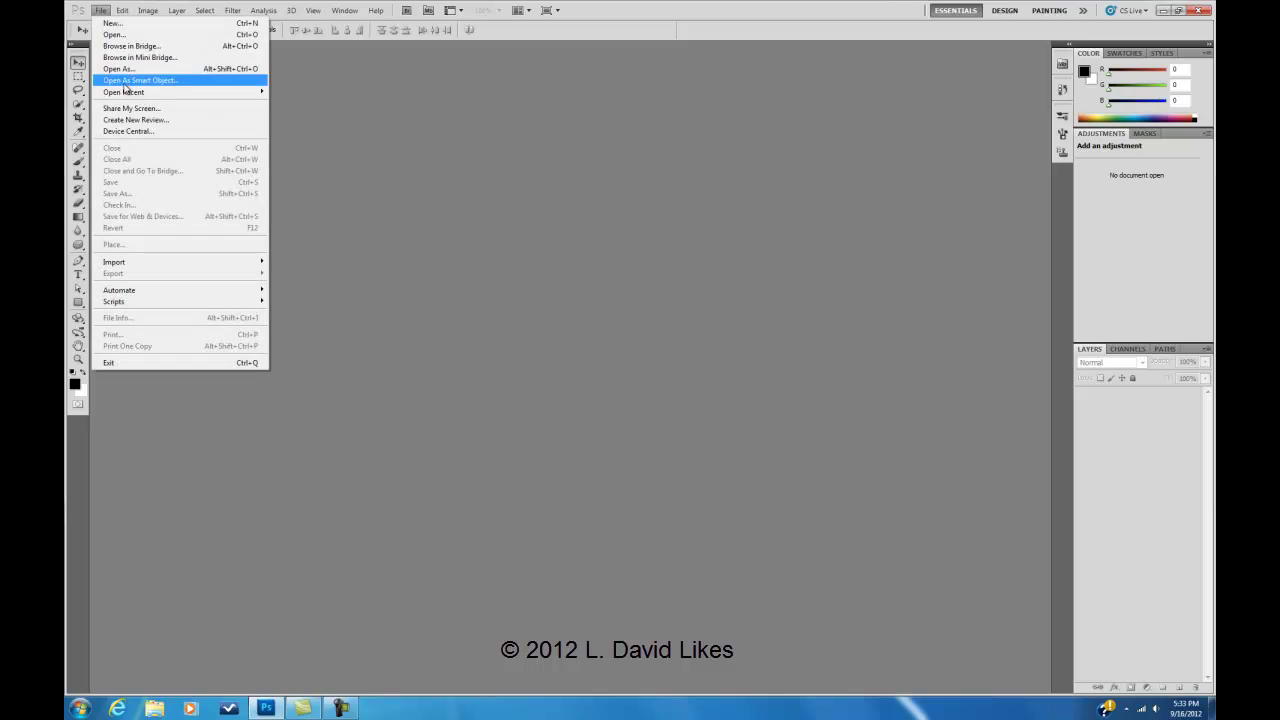
mouse_move(130, 96)
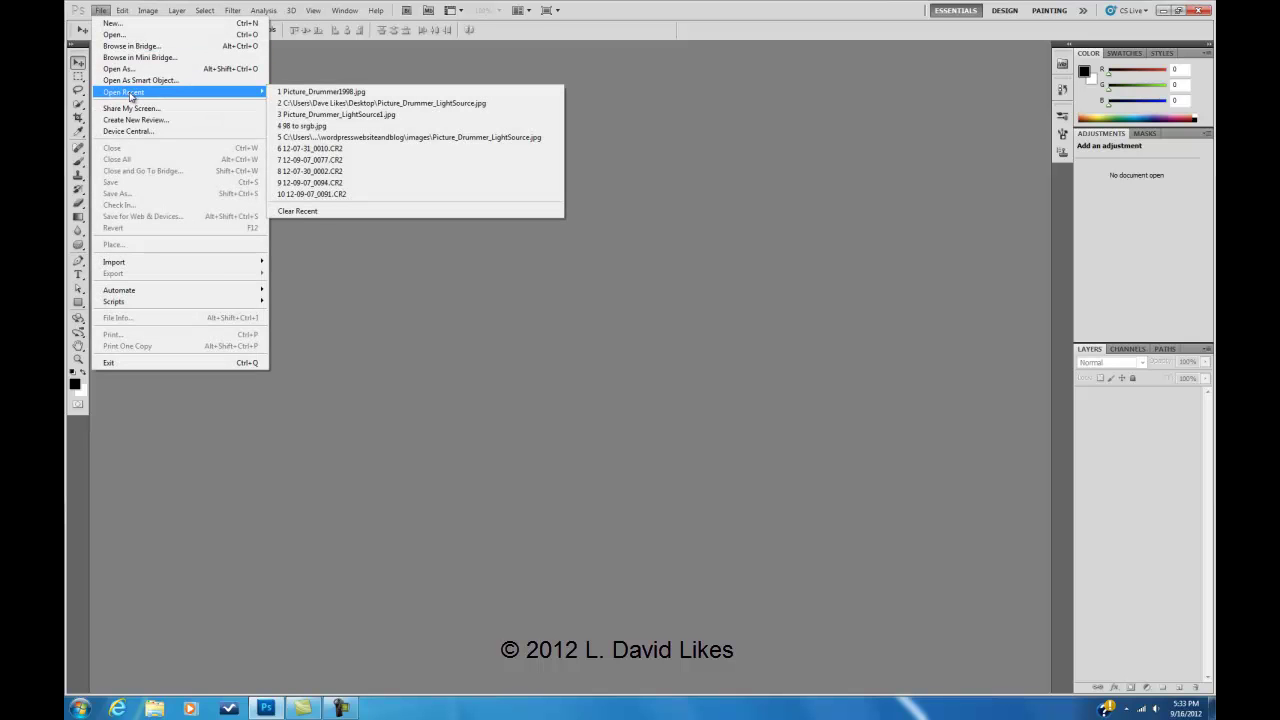
click(384, 107)
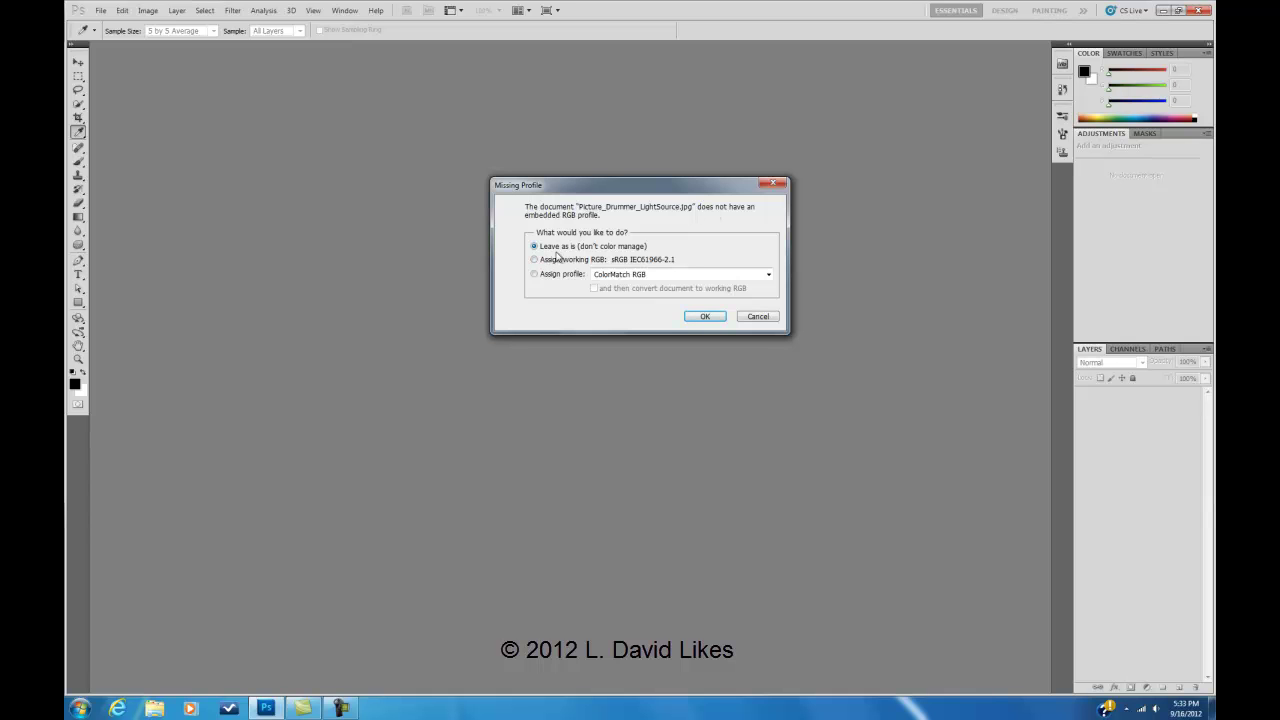
click(706, 317)
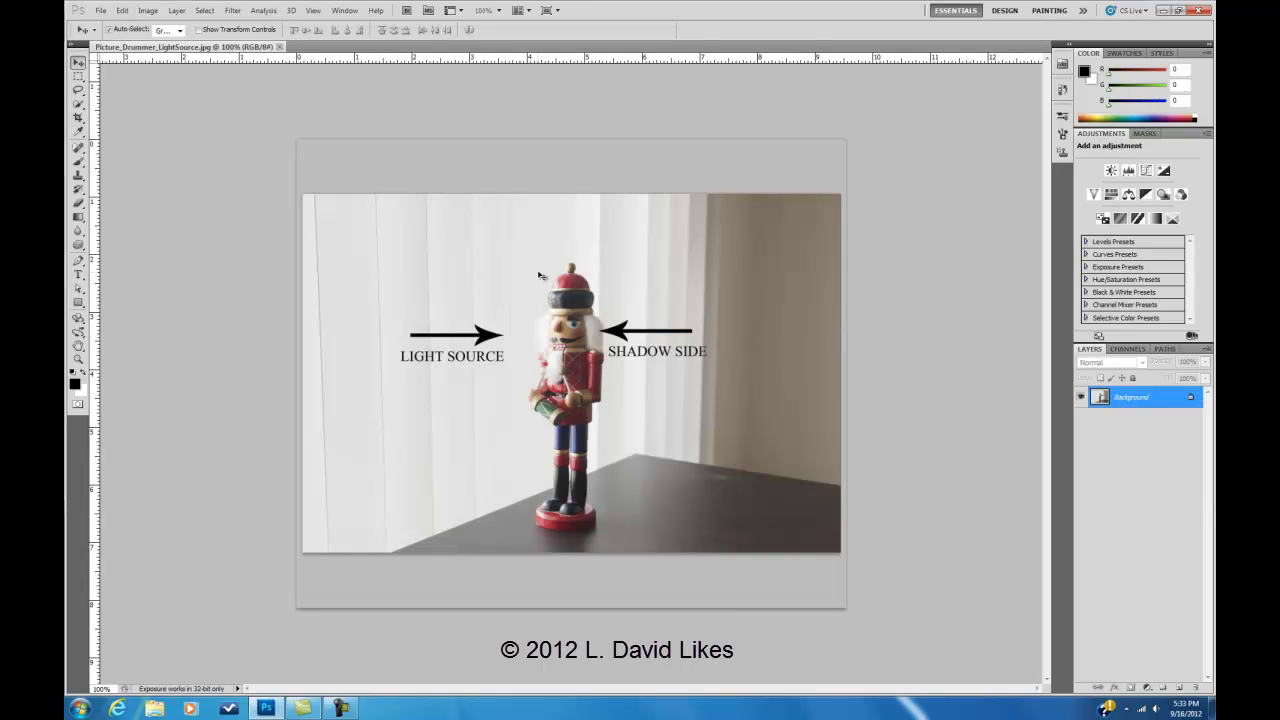
click(101, 10)
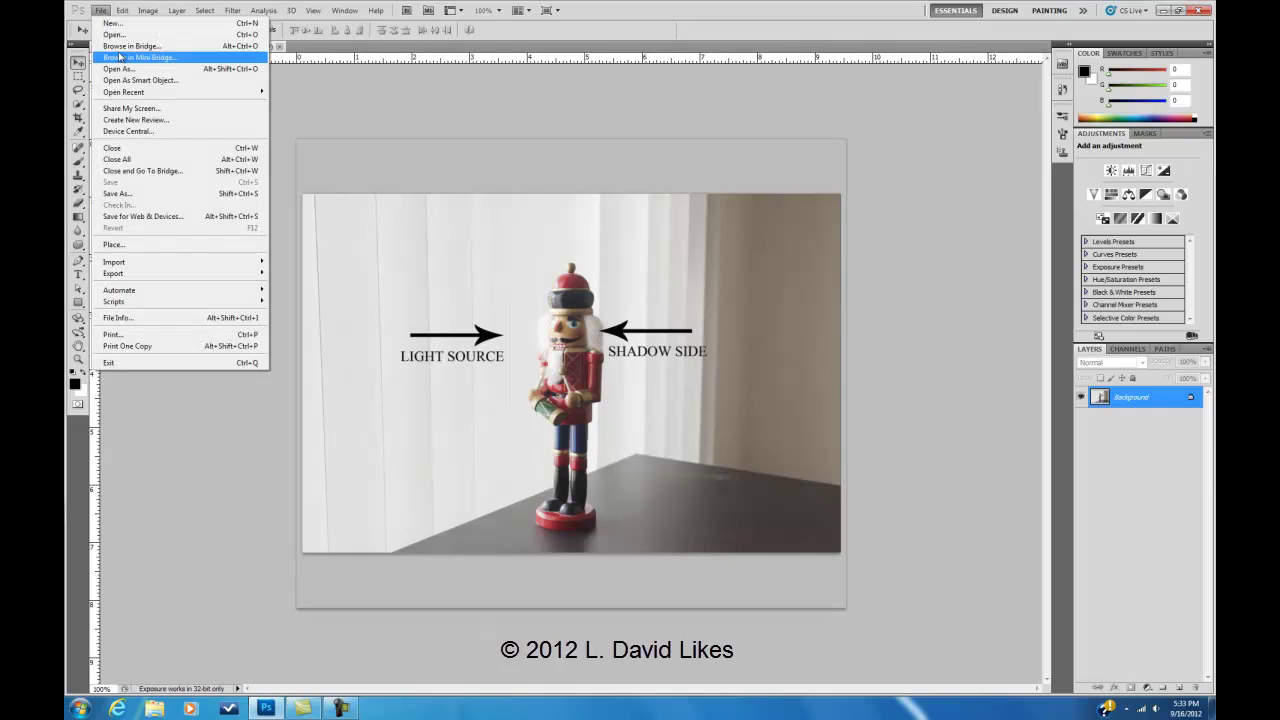
click(148, 193)
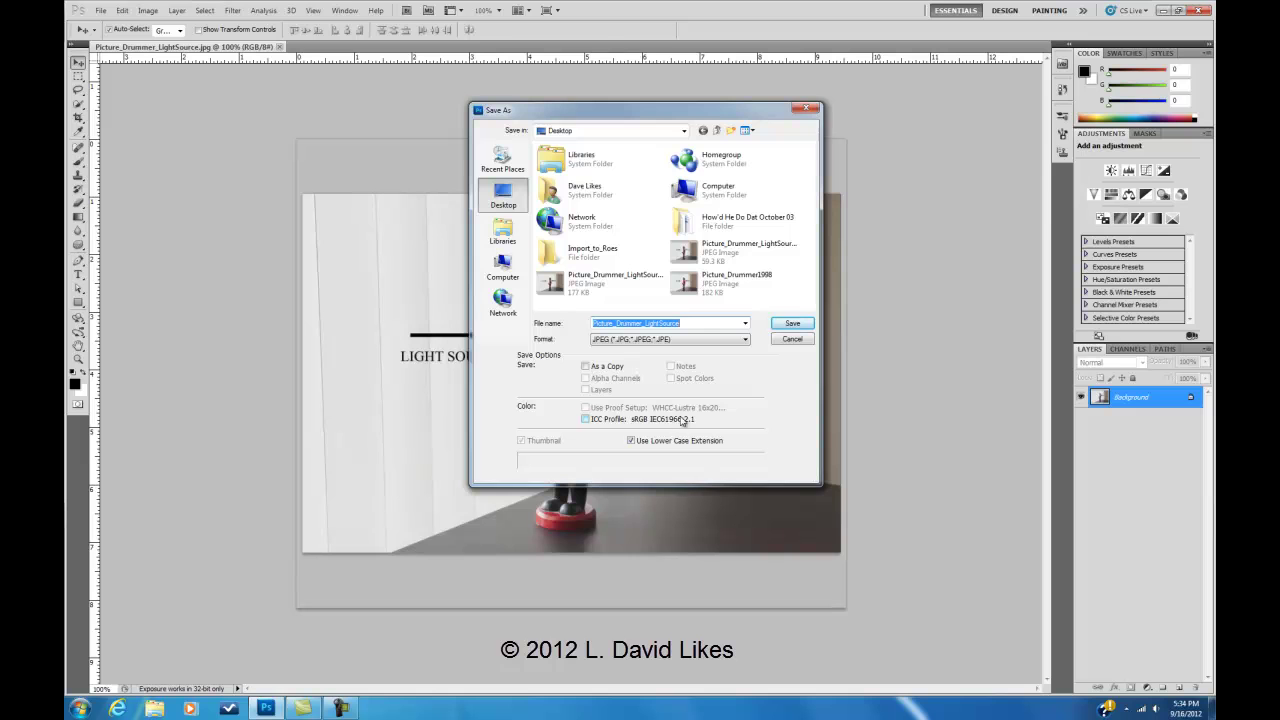
Step: Save the photo as JPEG, then try Adobe RGB (1998) and Apple RGB as the RGB working space
click(791, 324)
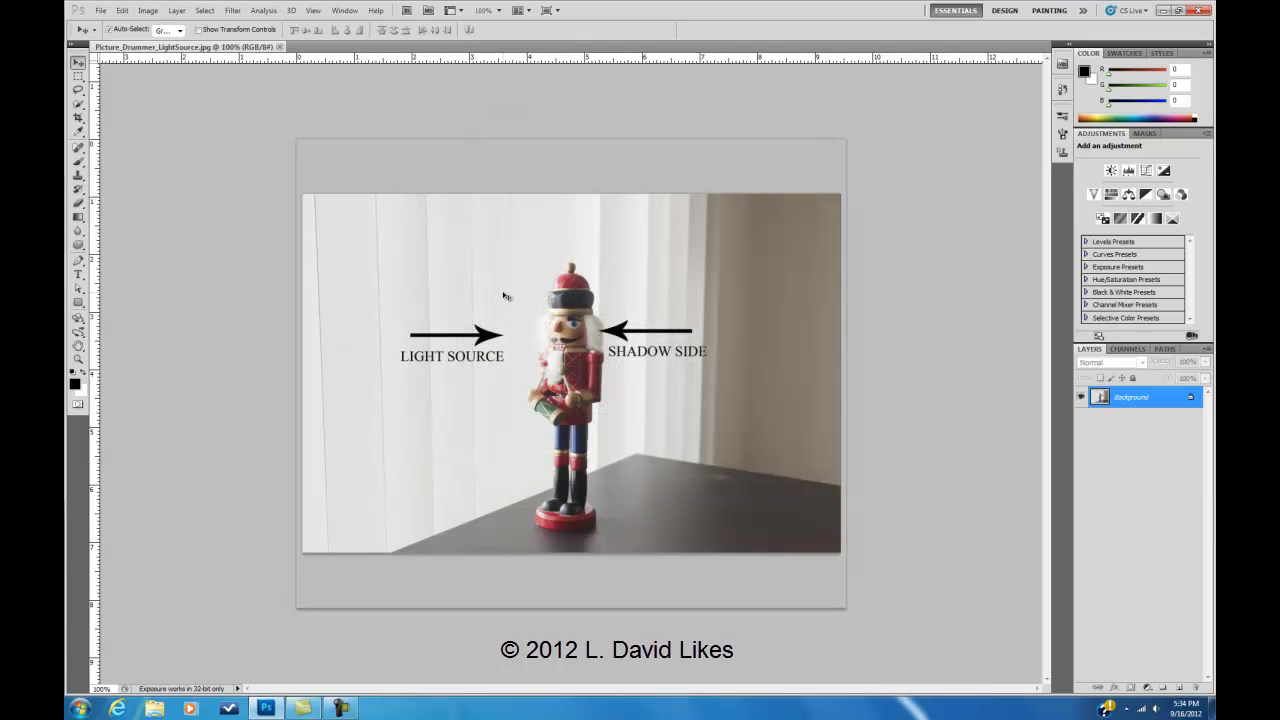
click(129, 16)
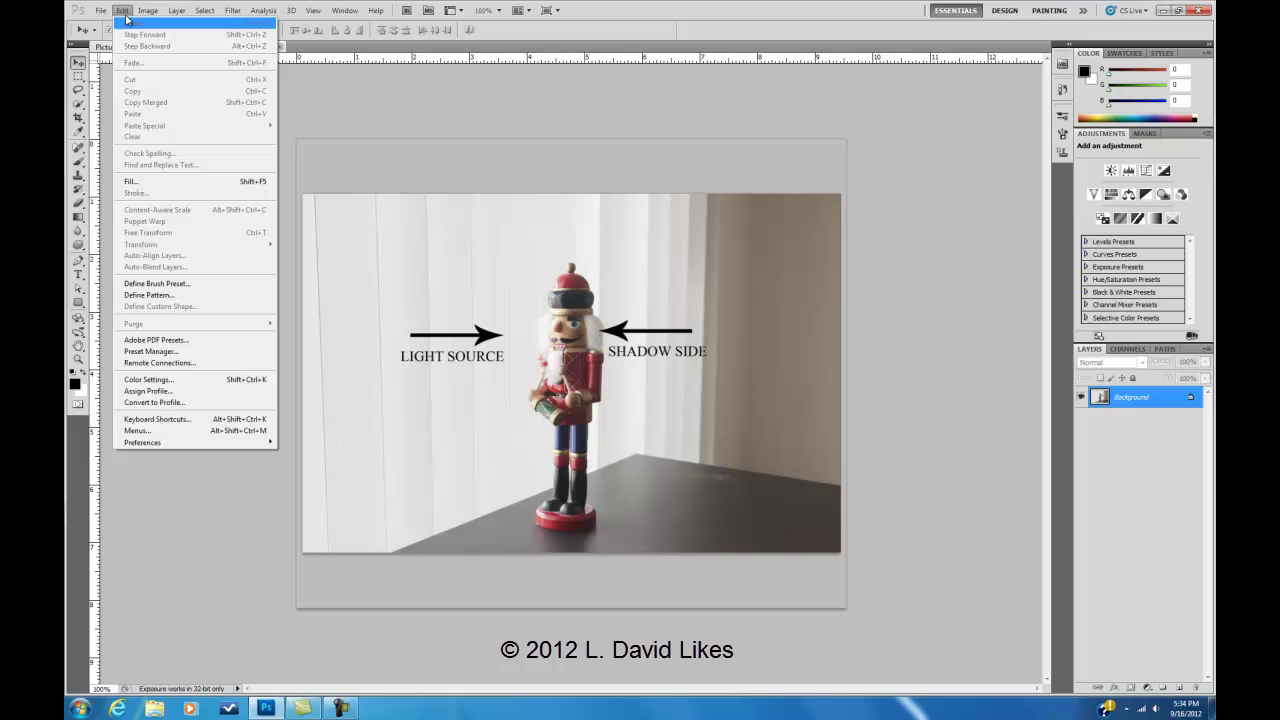
click(183, 380)
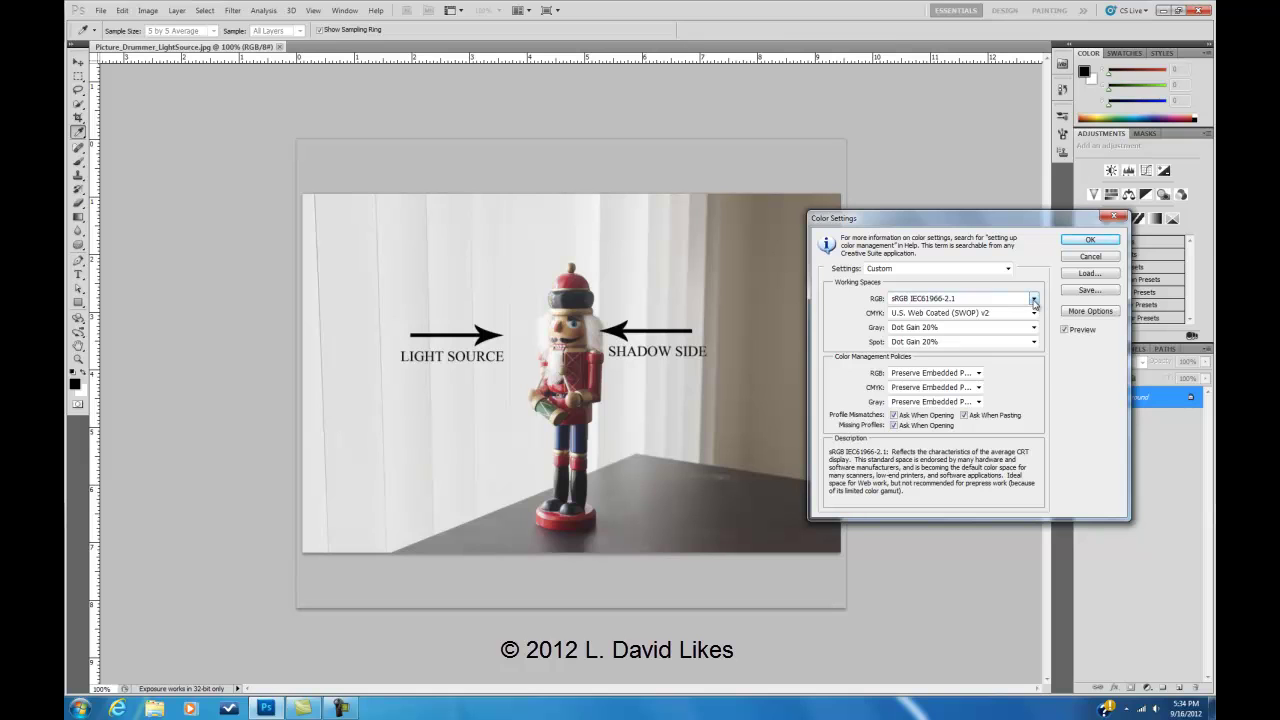
click(1034, 299)
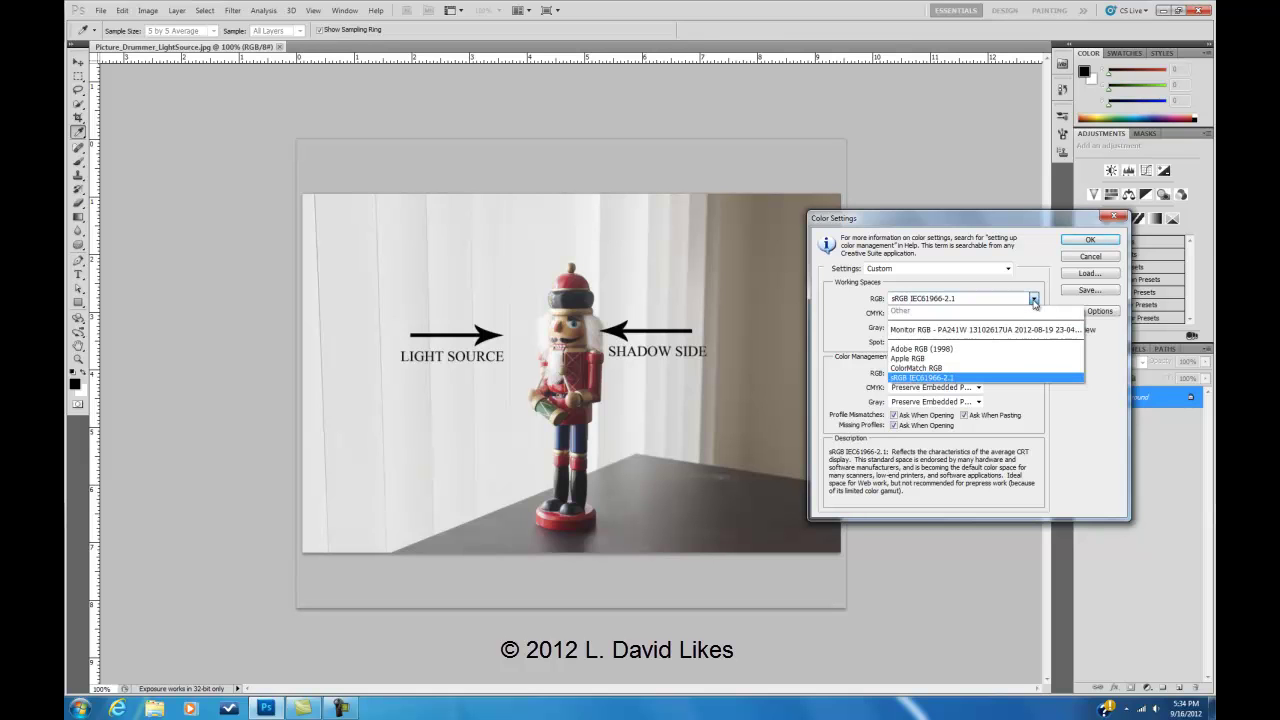
click(1010, 350)
click(1034, 298)
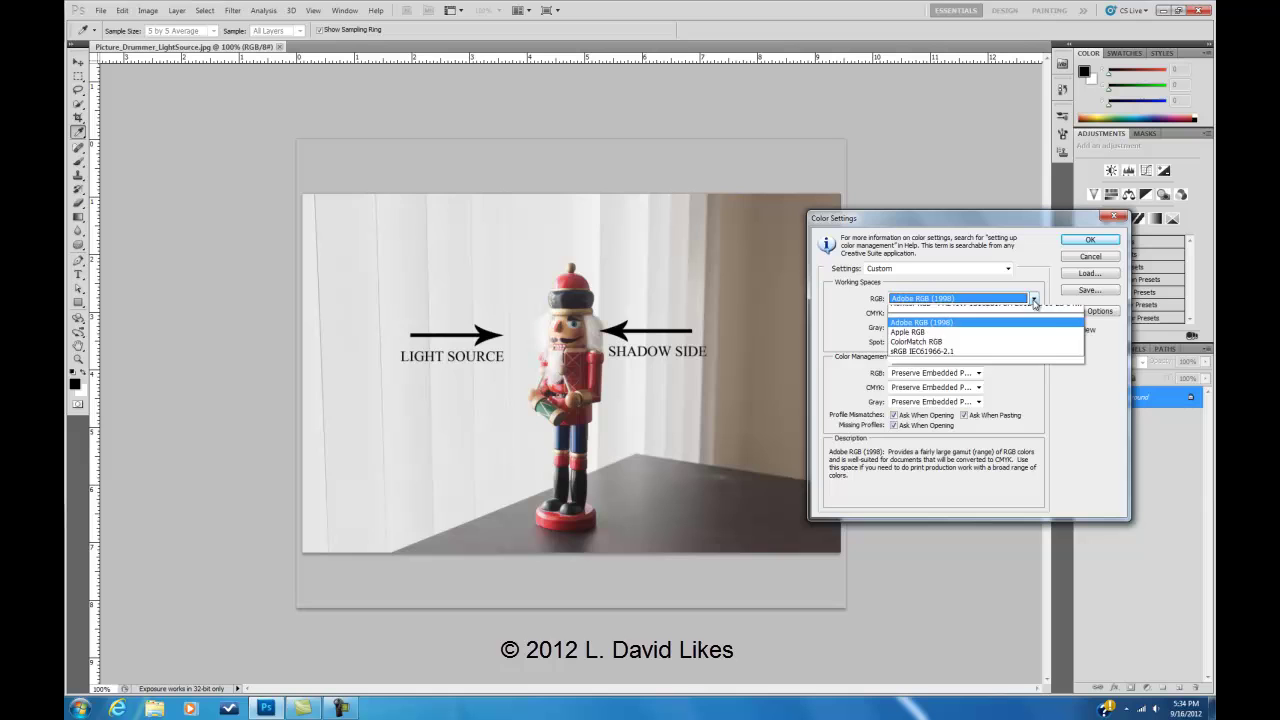
click(1007, 359)
Step: Try ColorMatch RGB, return to Adobe RGB (1998), and toggle the preview to compare colours
click(1034, 298)
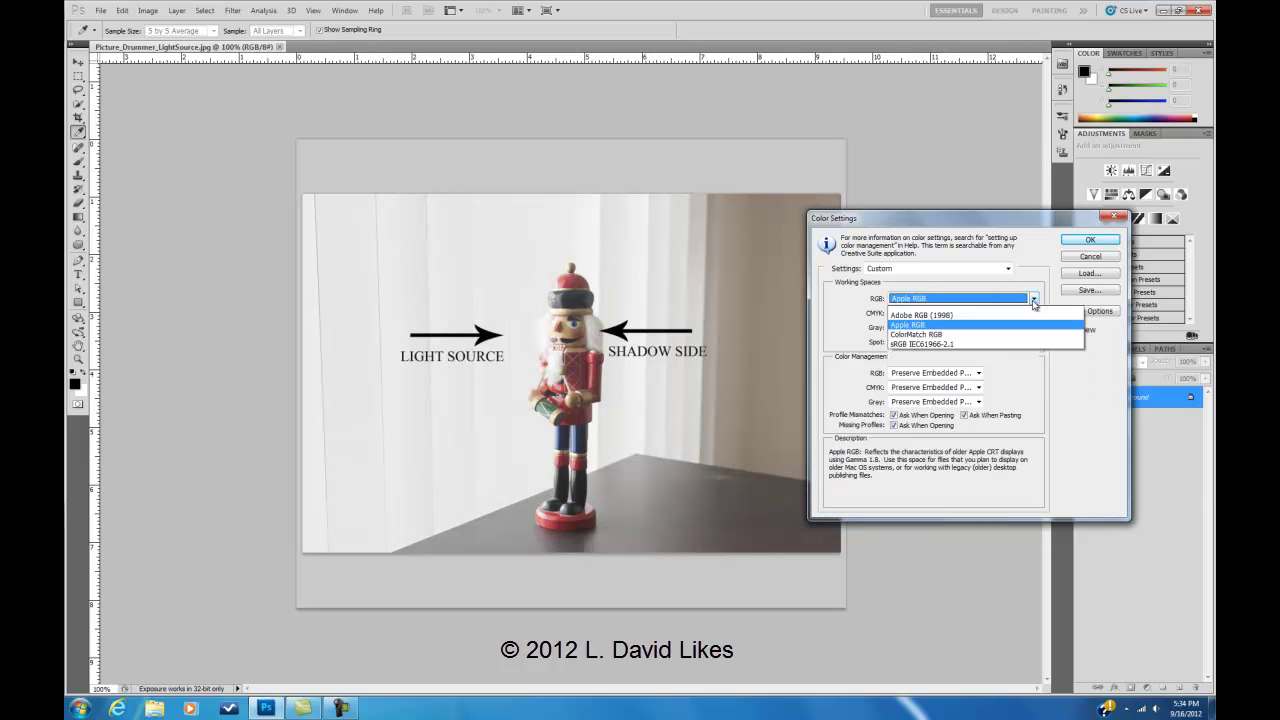
click(1018, 369)
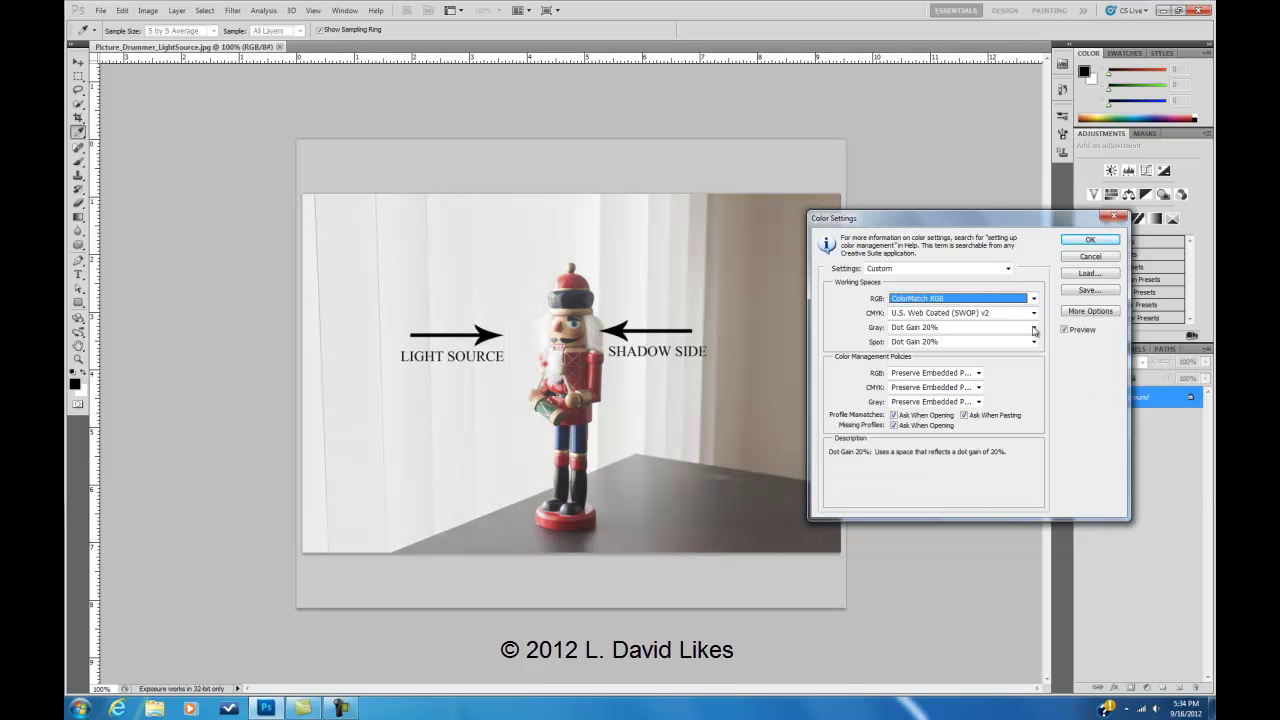
click(1034, 300)
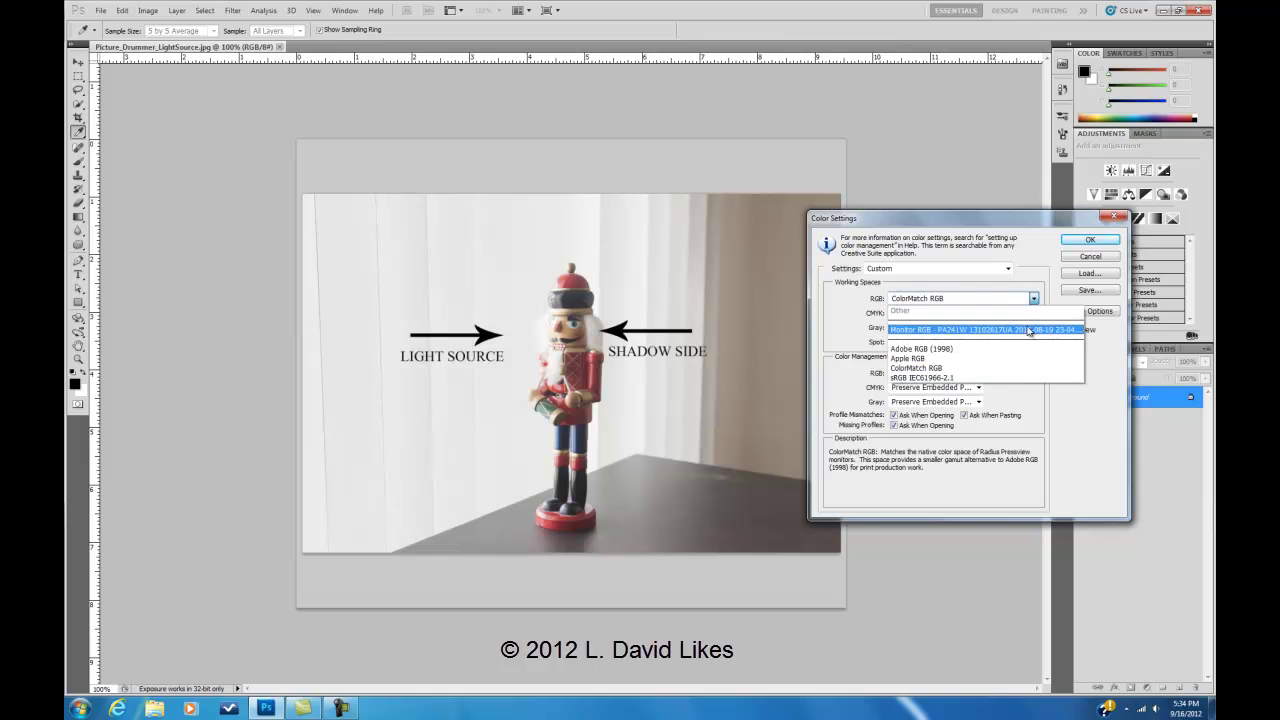
click(1026, 351)
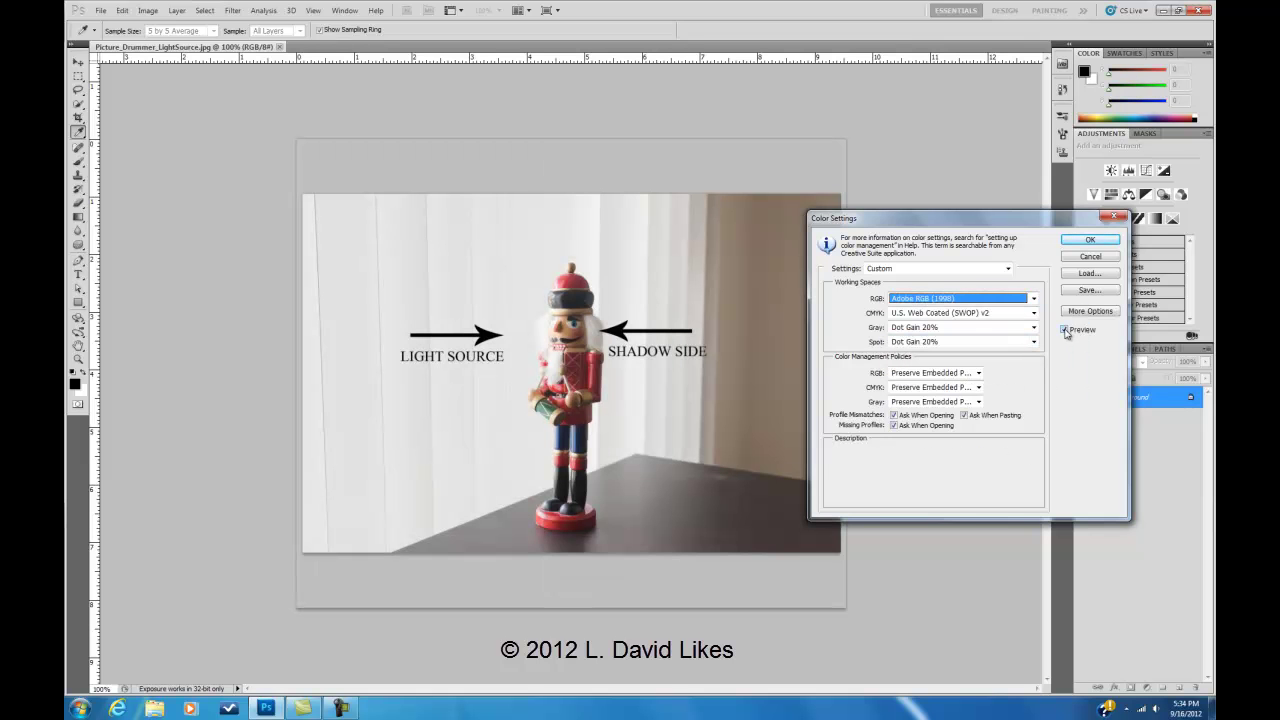
click(1065, 330)
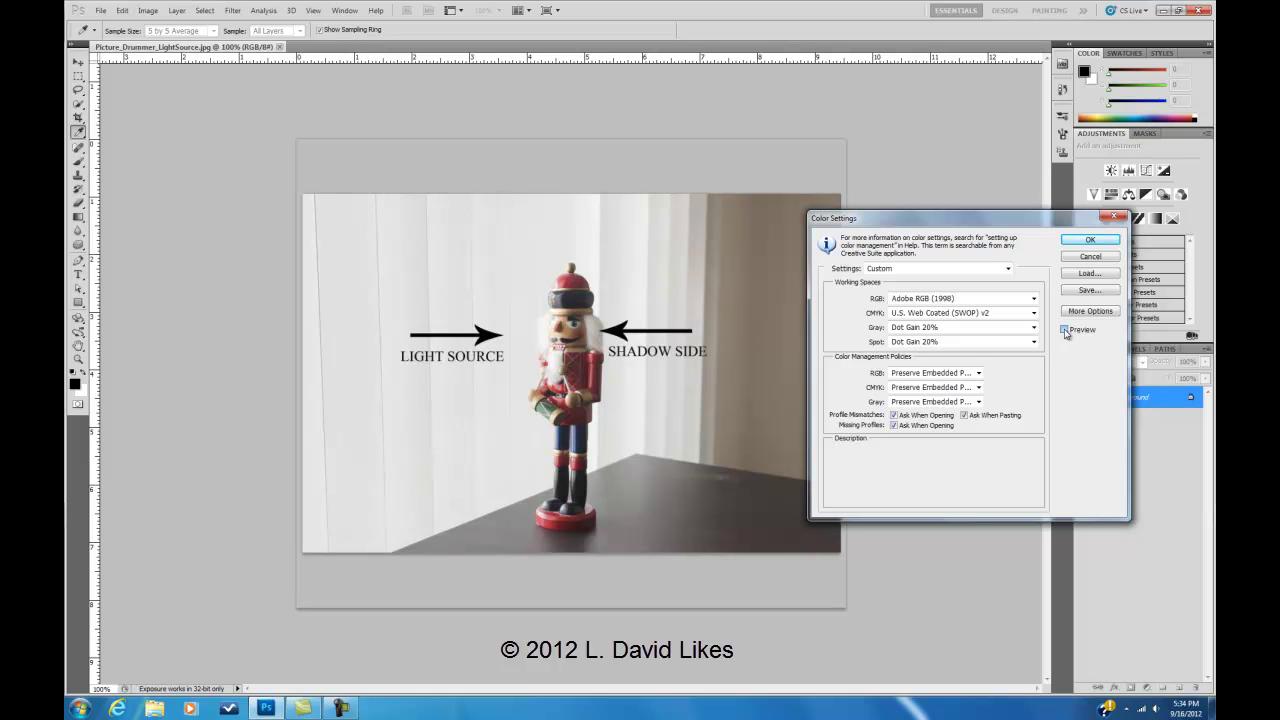
click(1065, 330)
Step: Choose sRGB IEC61966-2.1 as the RGB working space and confirm the Color Settings
click(1034, 305)
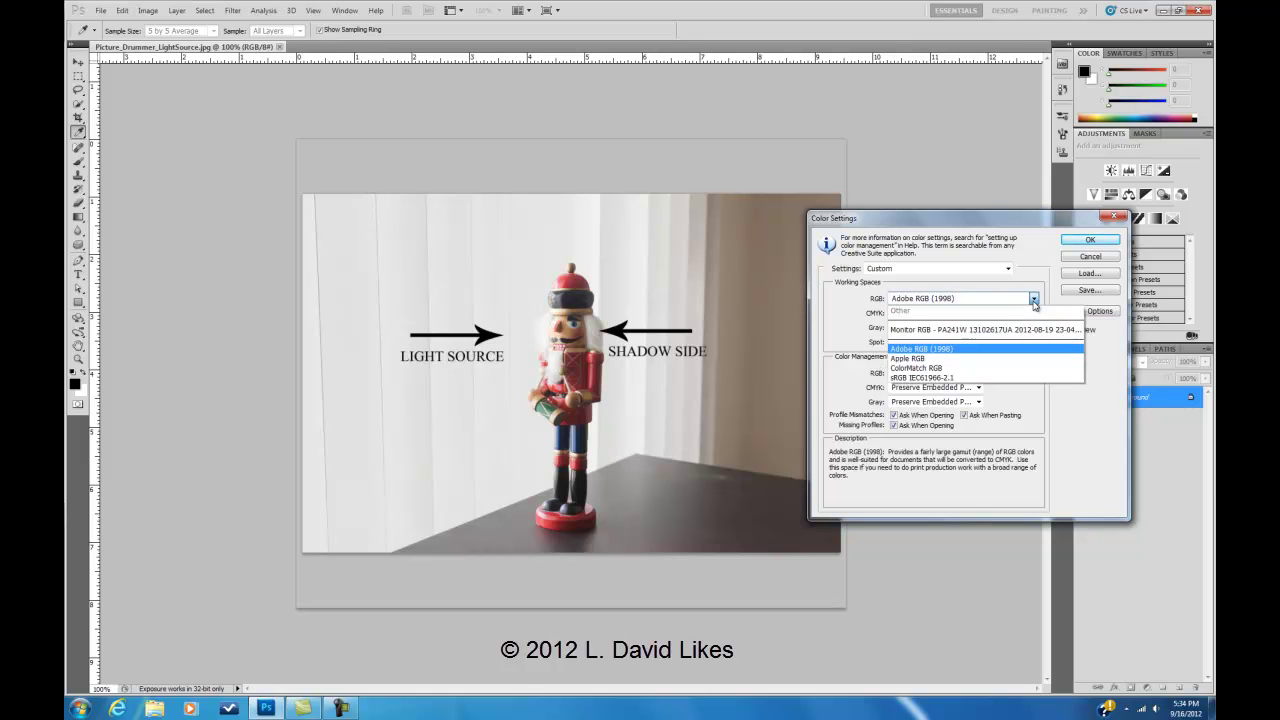
click(1010, 381)
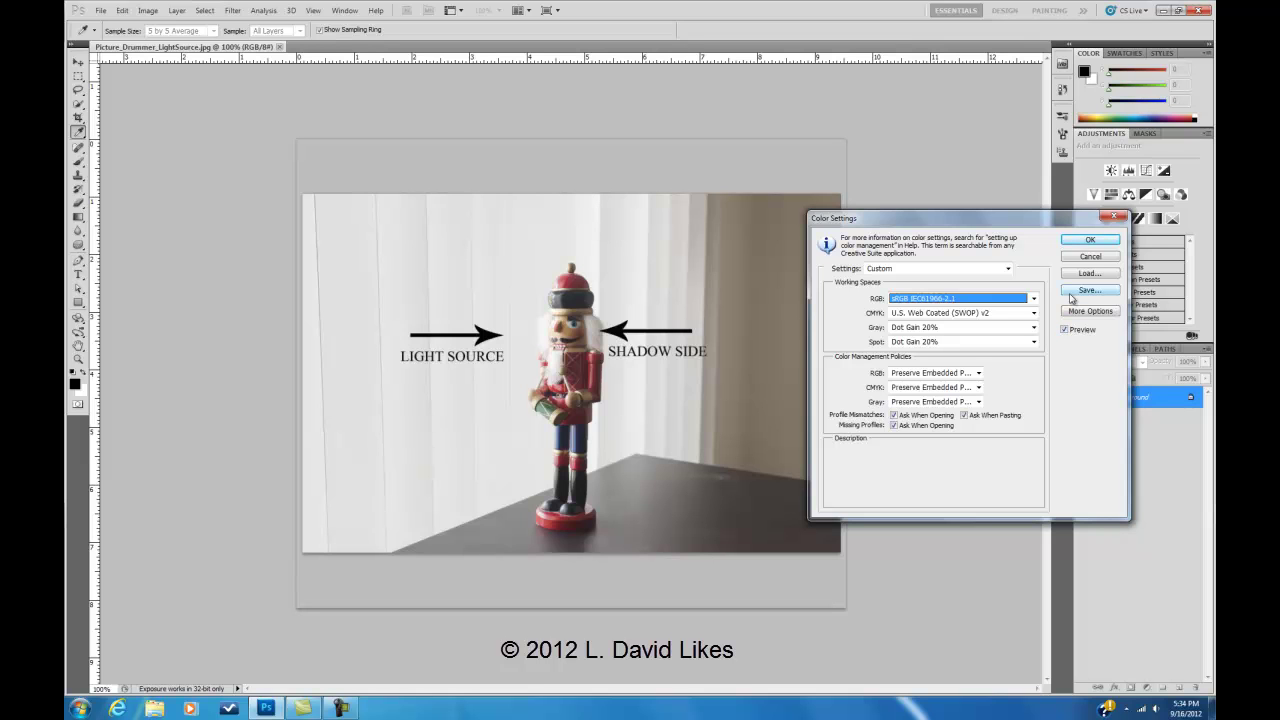
click(1087, 244)
key(v)
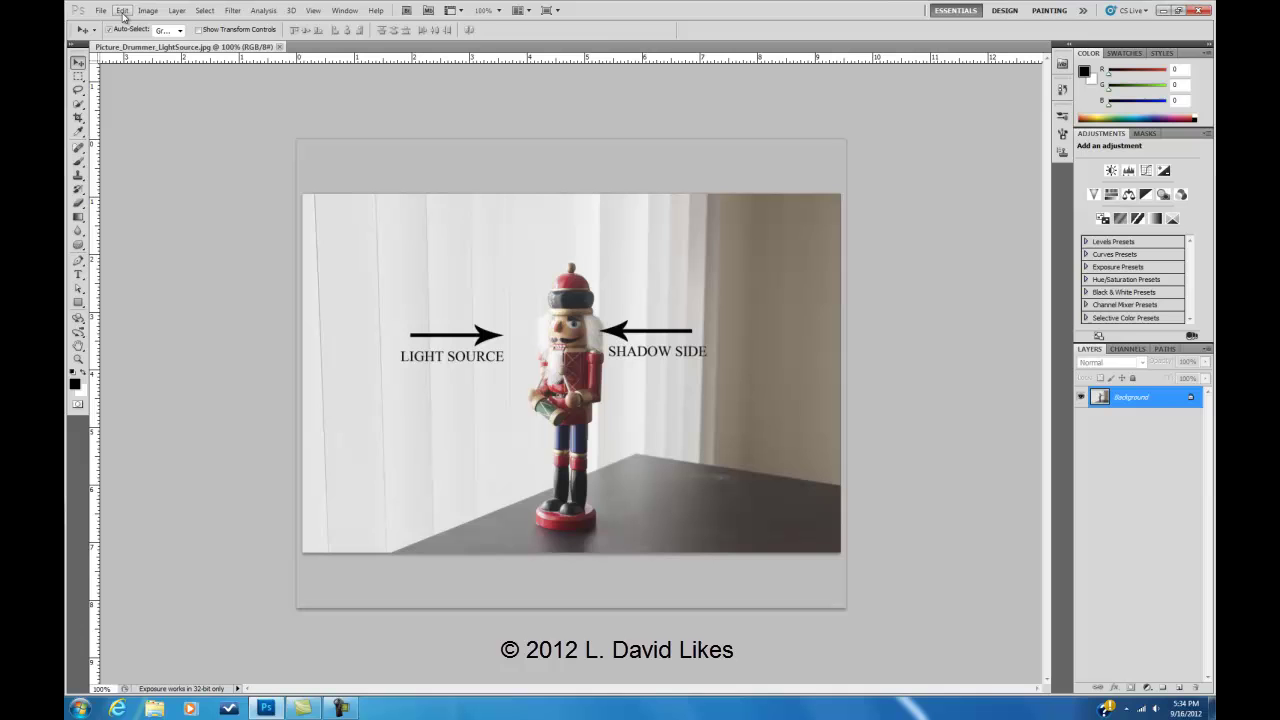
click(100, 11)
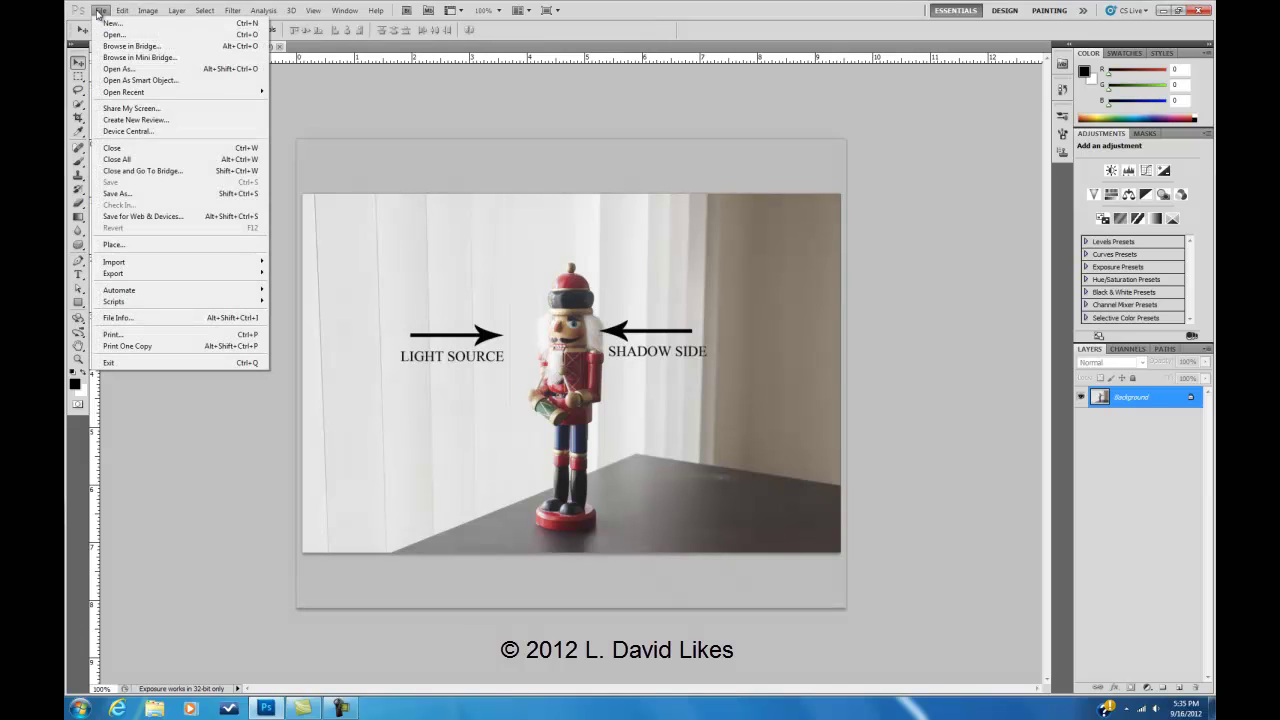
click(139, 197)
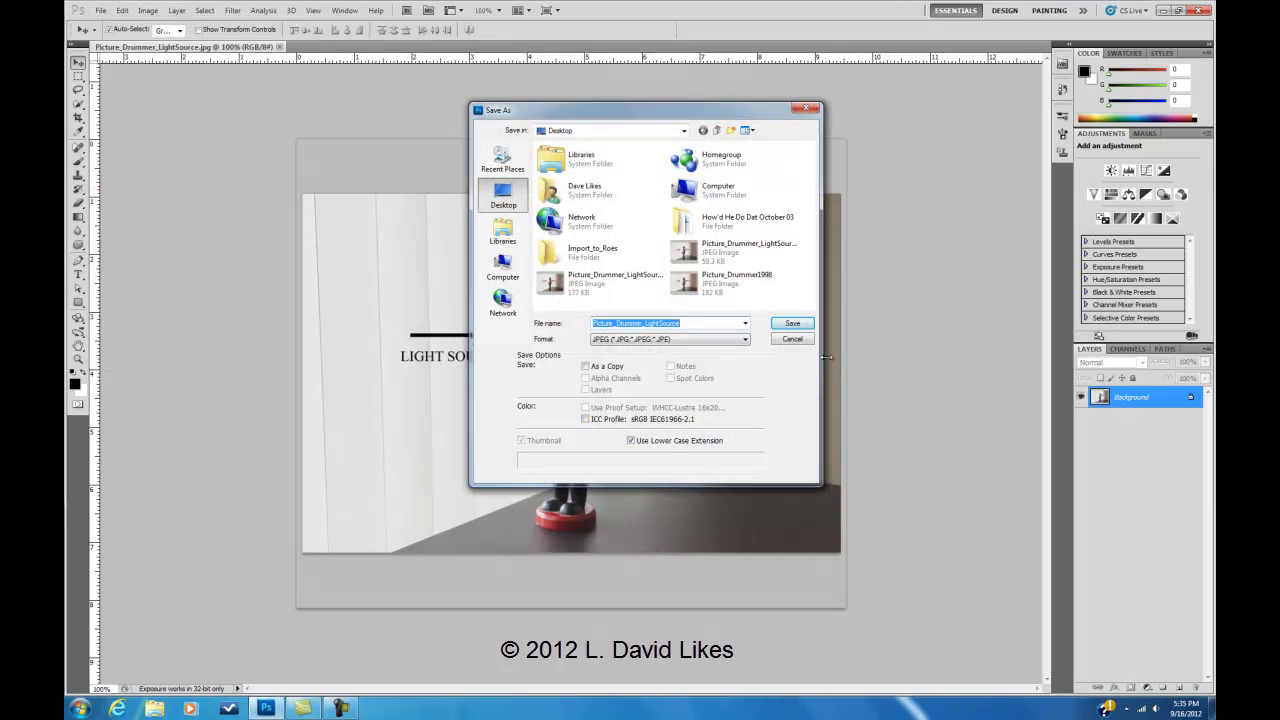
click(792, 339)
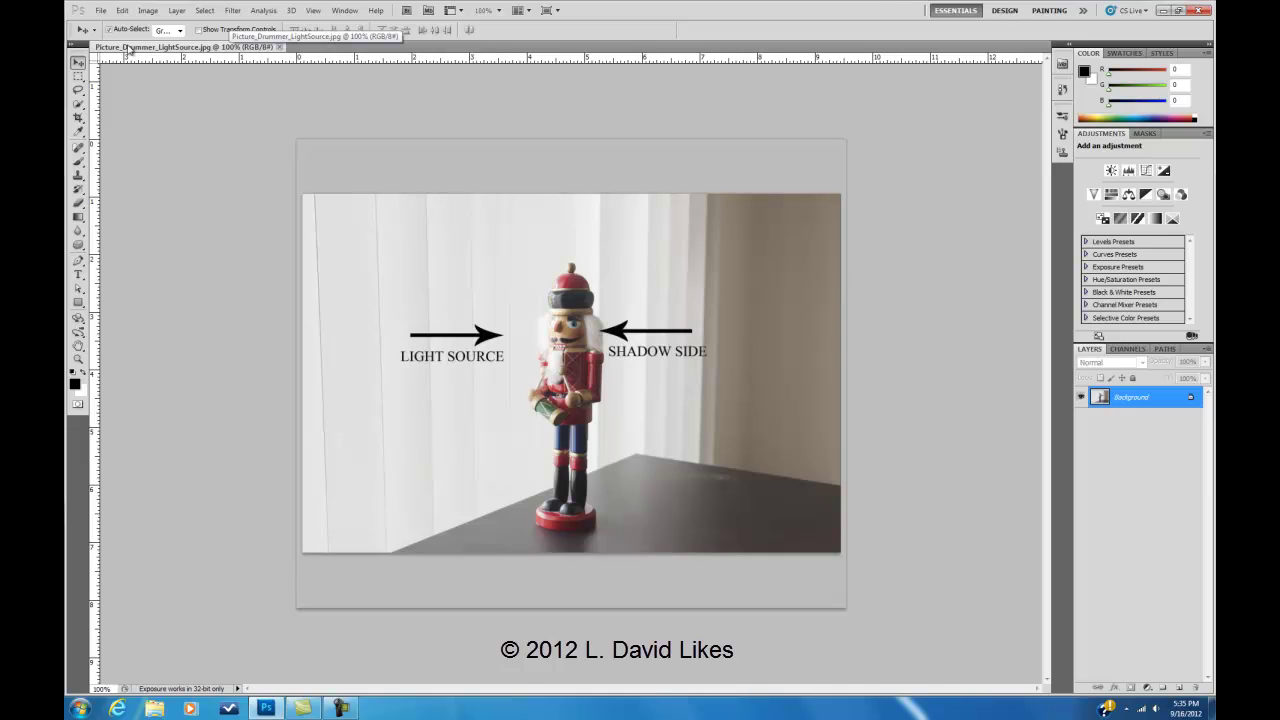
Step: Close the LightSource photo and open recent Picture_Drummer1998.jpg, keeping its embedded Adobe RGB (1998) profile
click(280, 47)
click(123, 11)
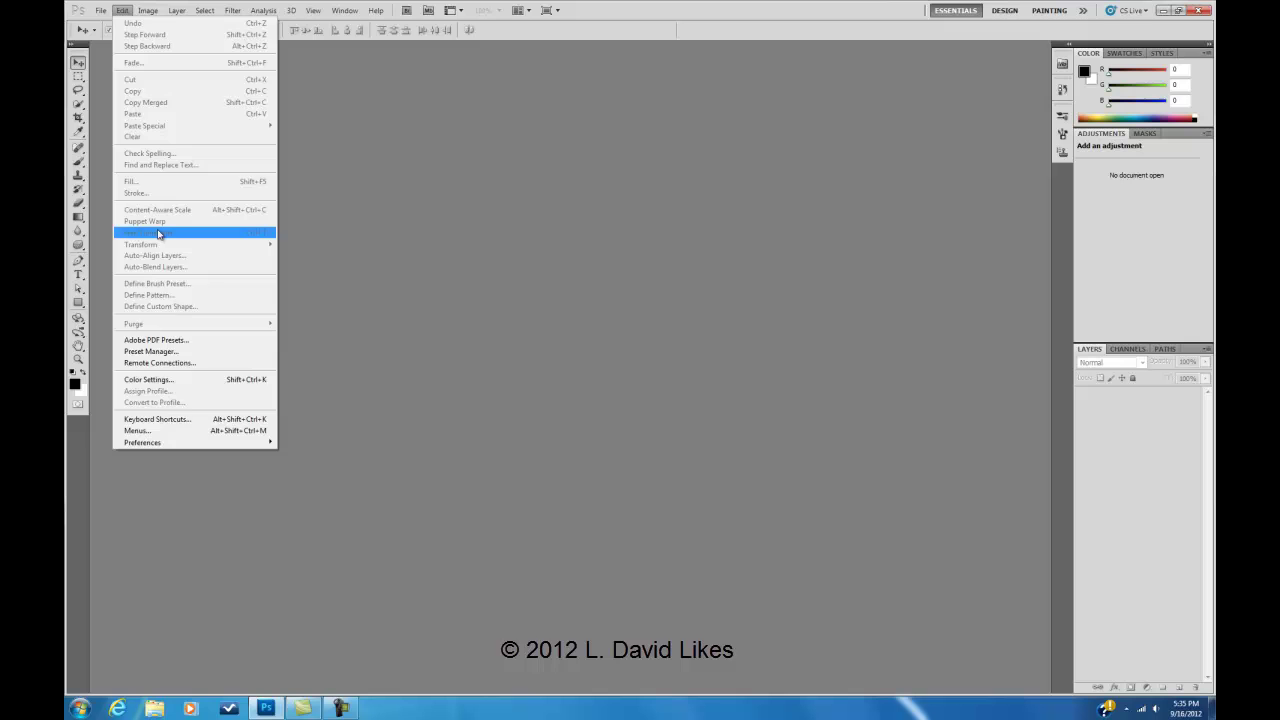
click(101, 10)
mouse_move(126, 92)
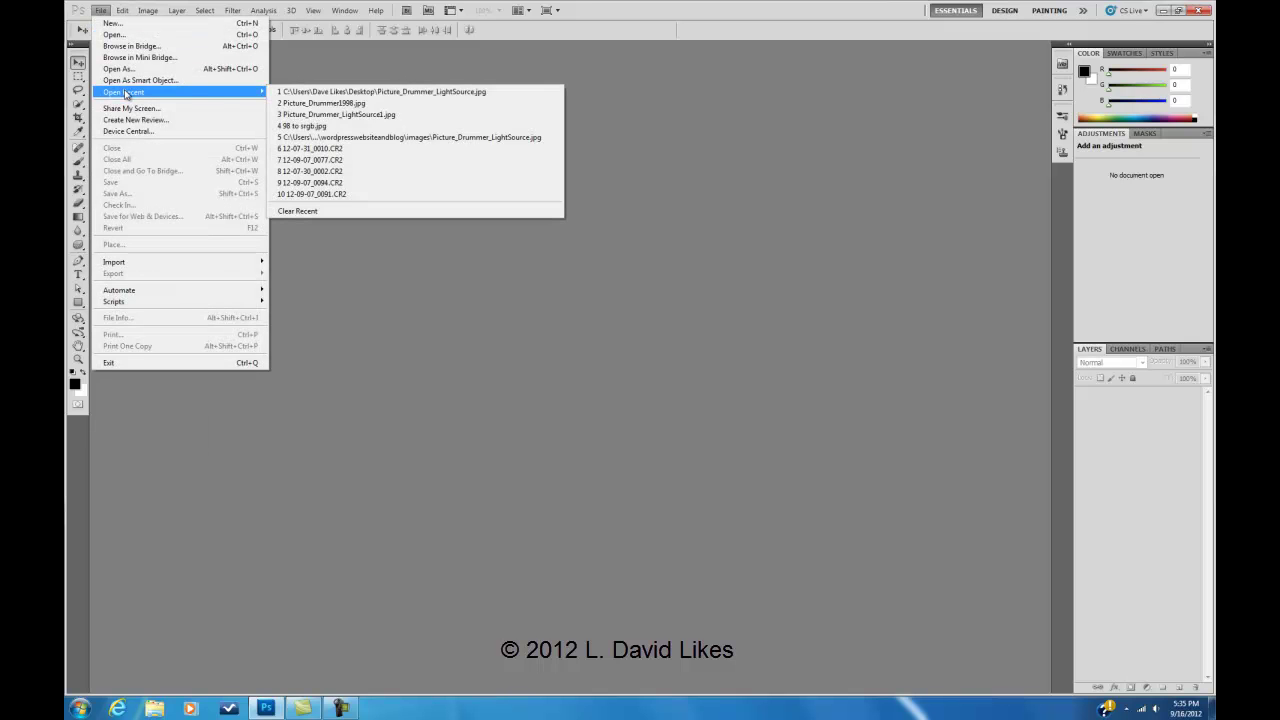
click(325, 104)
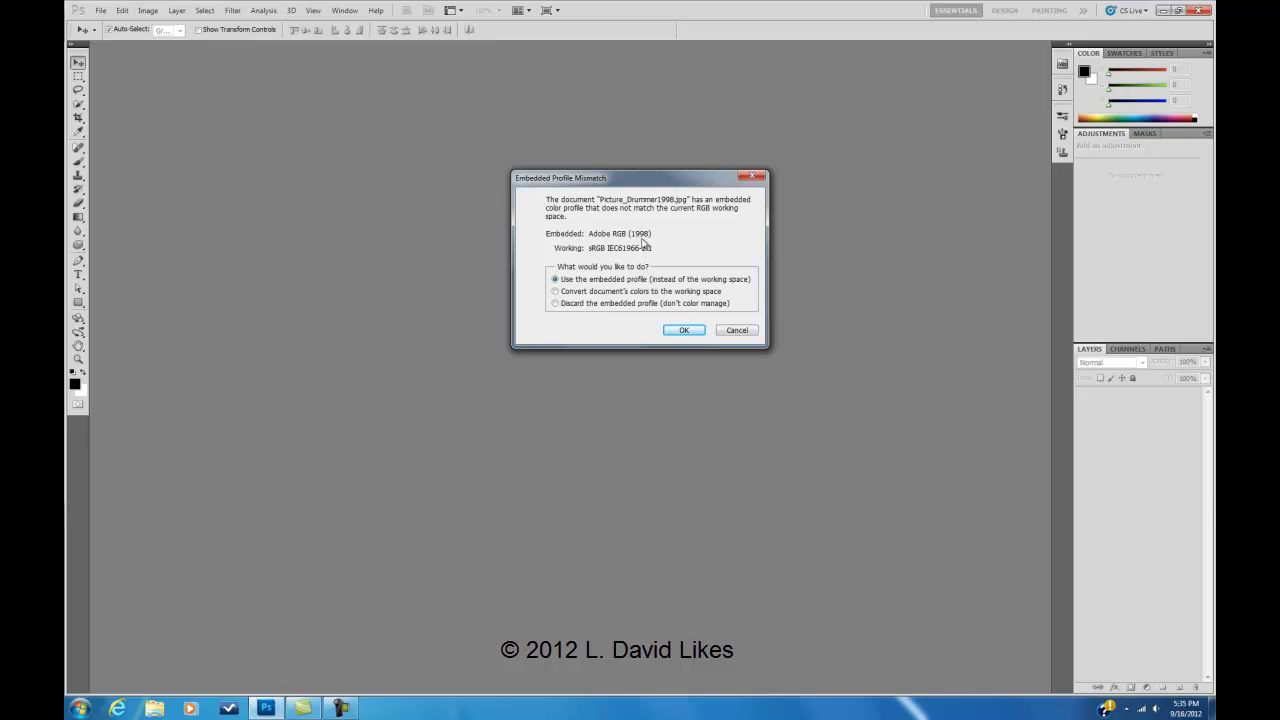
click(685, 331)
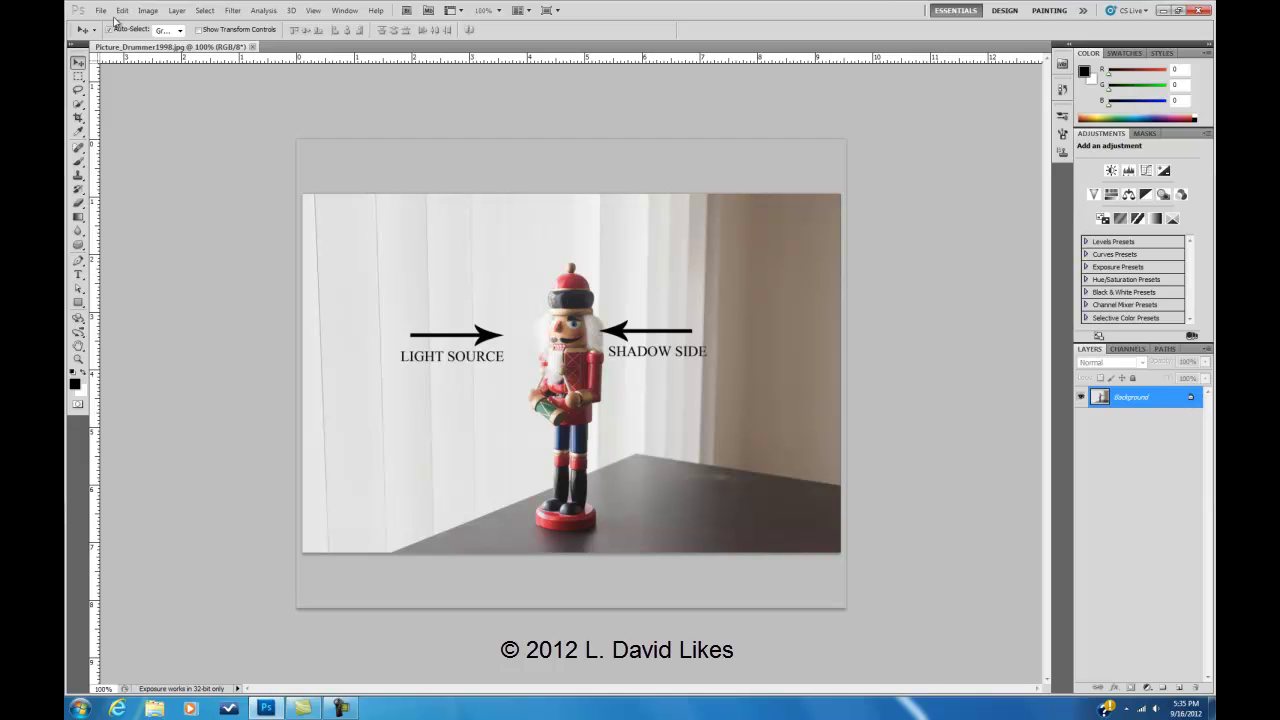
Step: Check the Save As options for the embedded profile, then cancel without saving
click(101, 10)
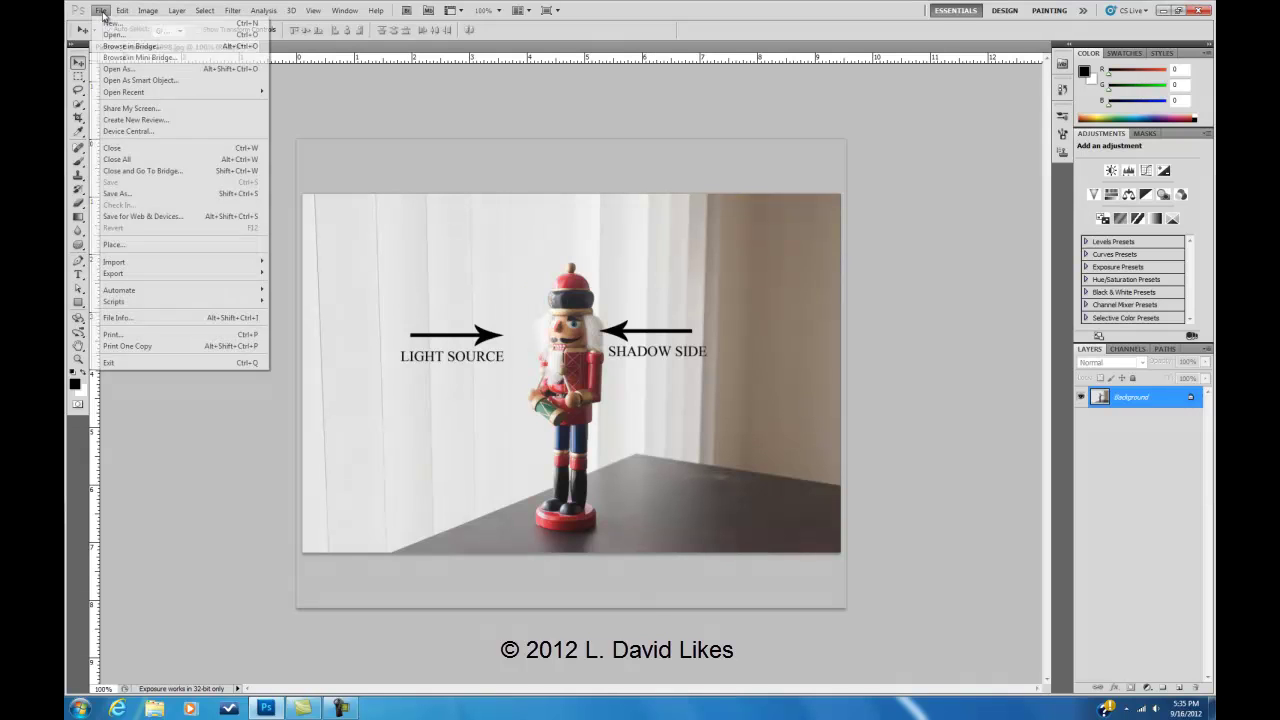
click(150, 193)
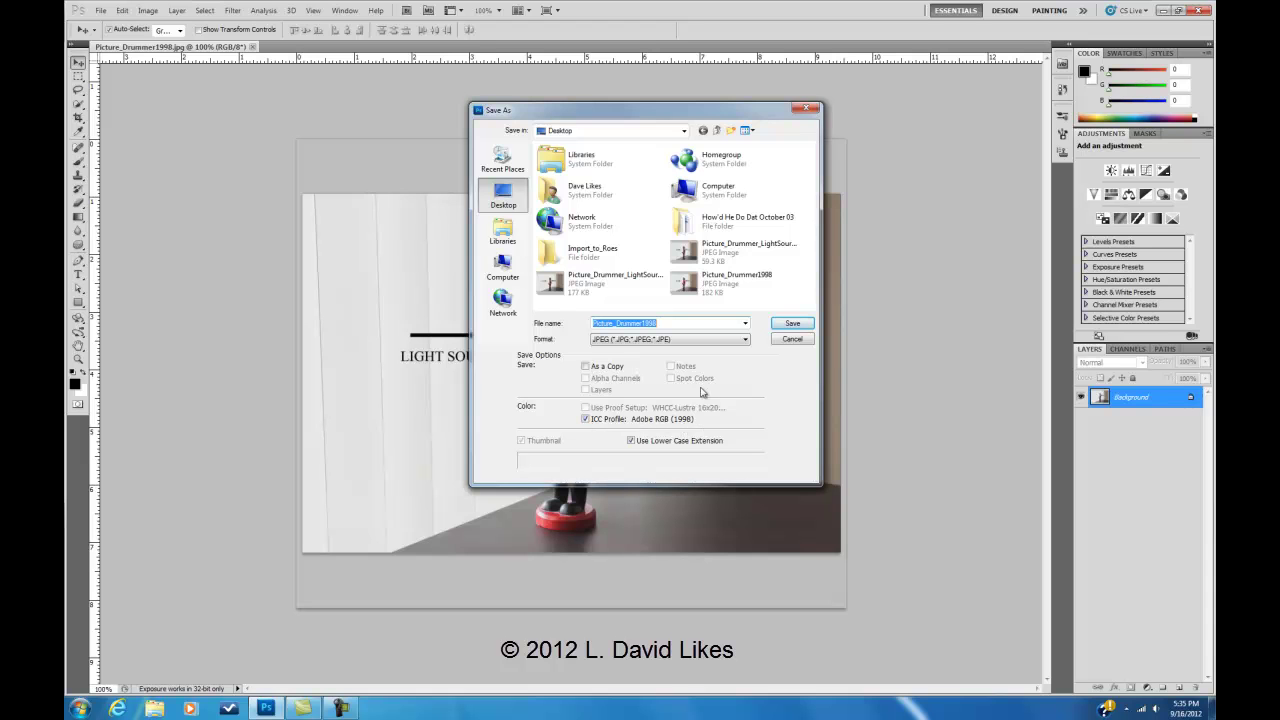
click(791, 339)
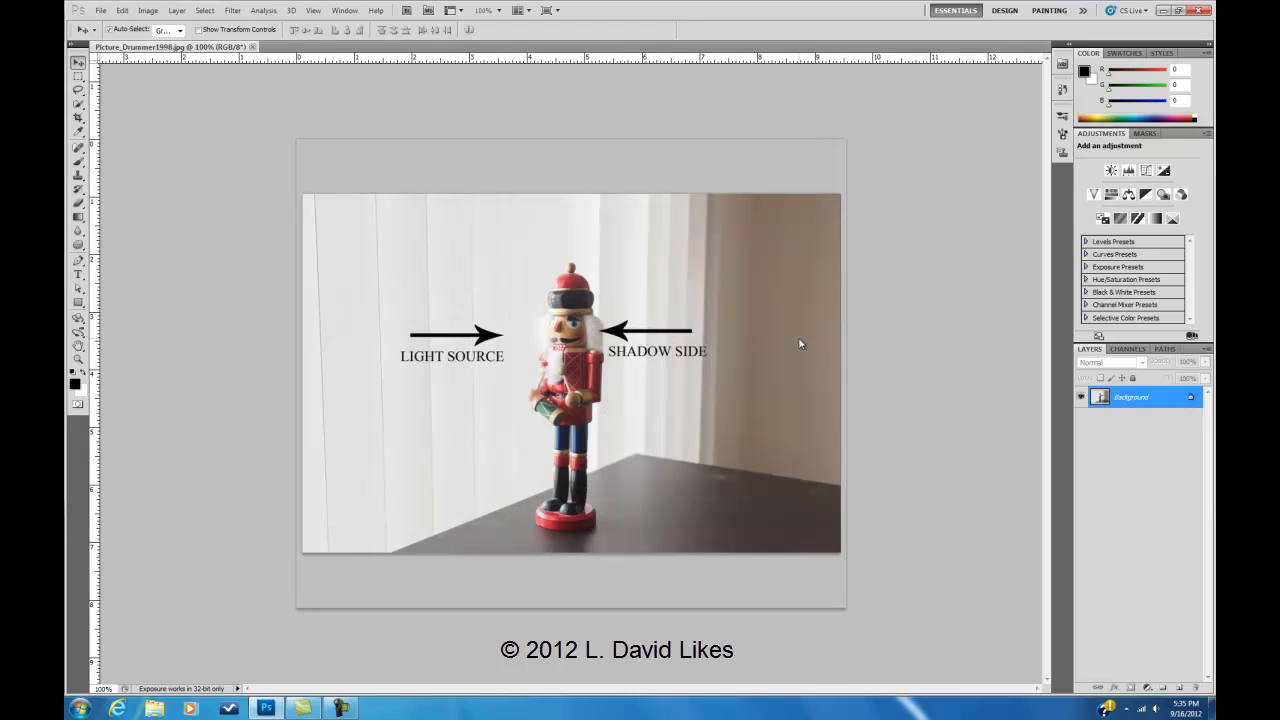
click(122, 11)
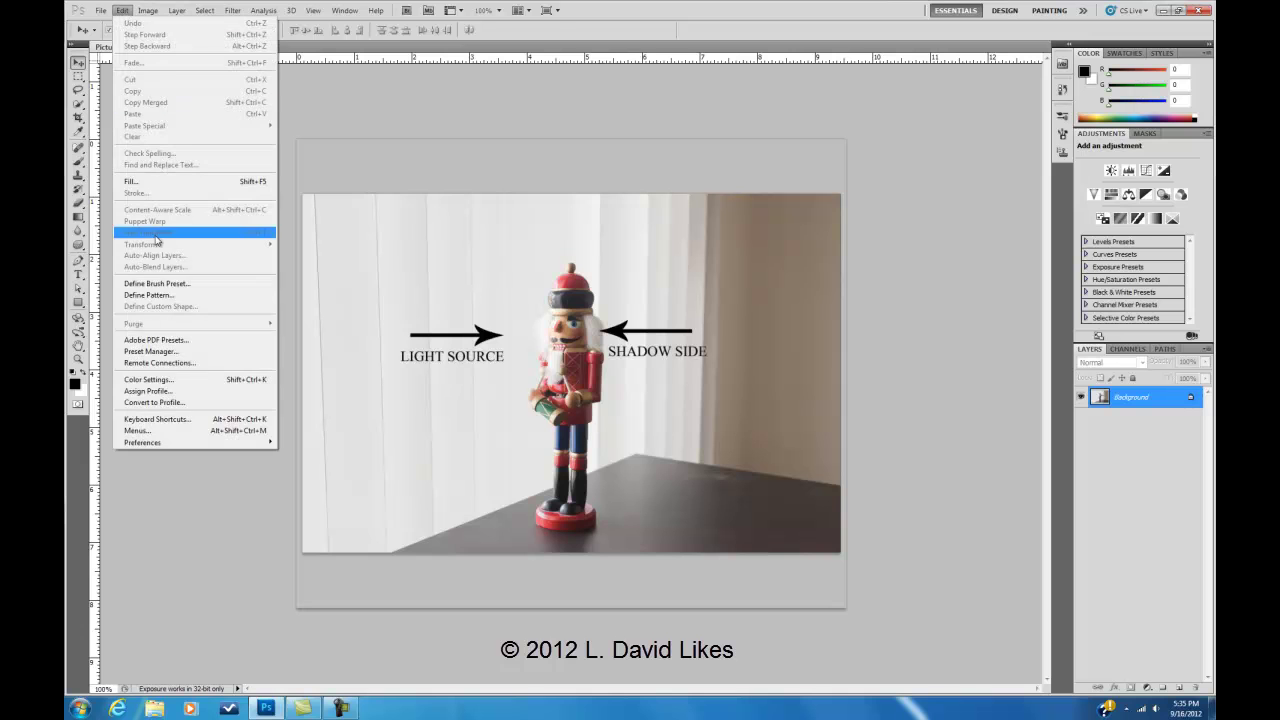
click(186, 379)
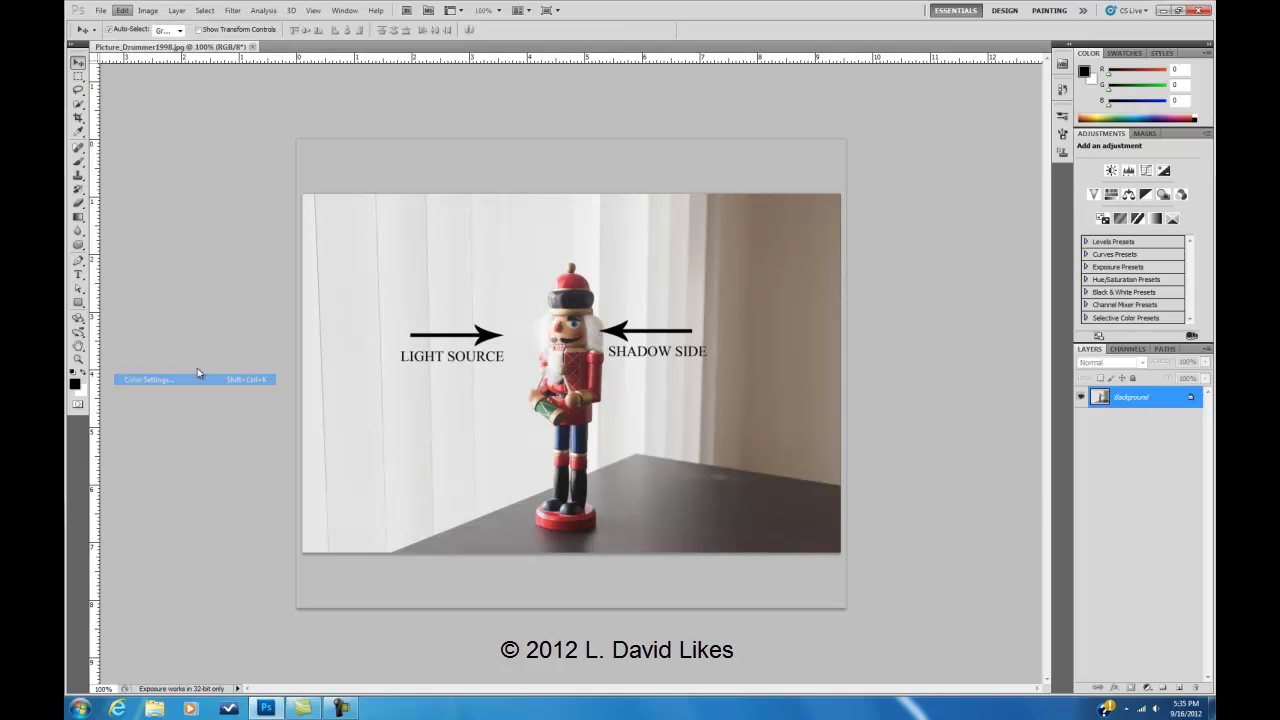
click(1038, 299)
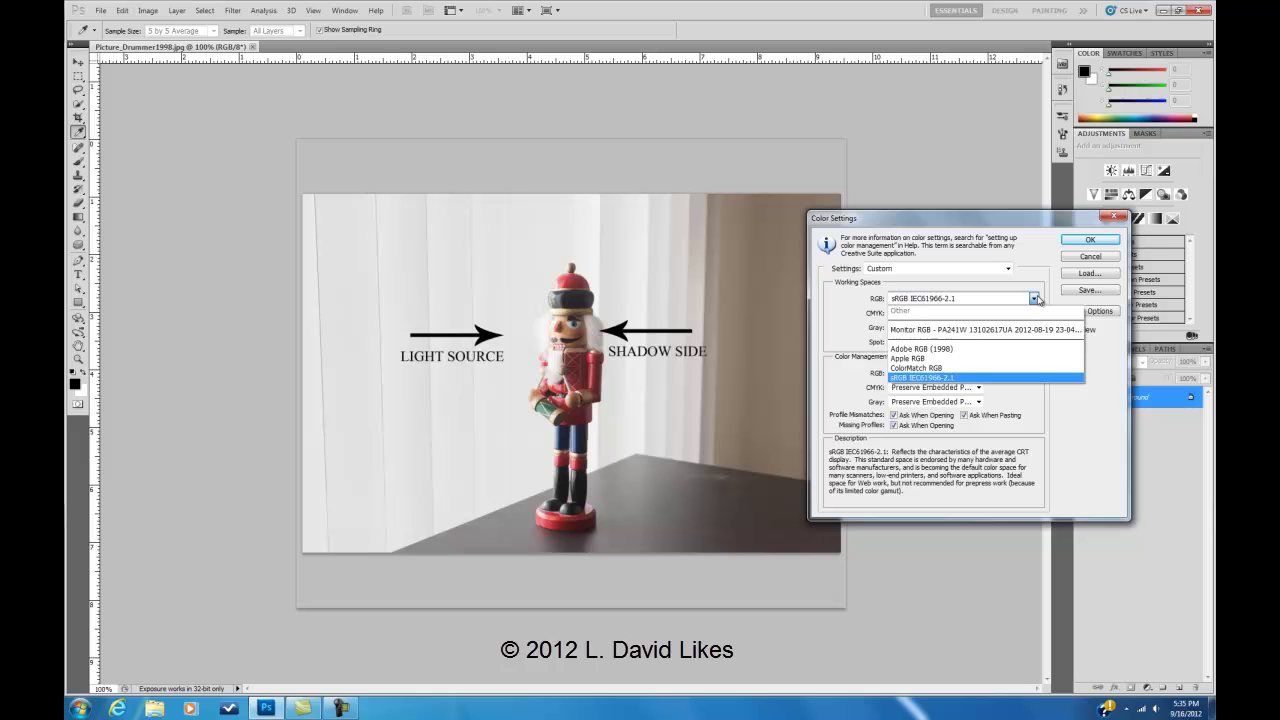
click(1005, 348)
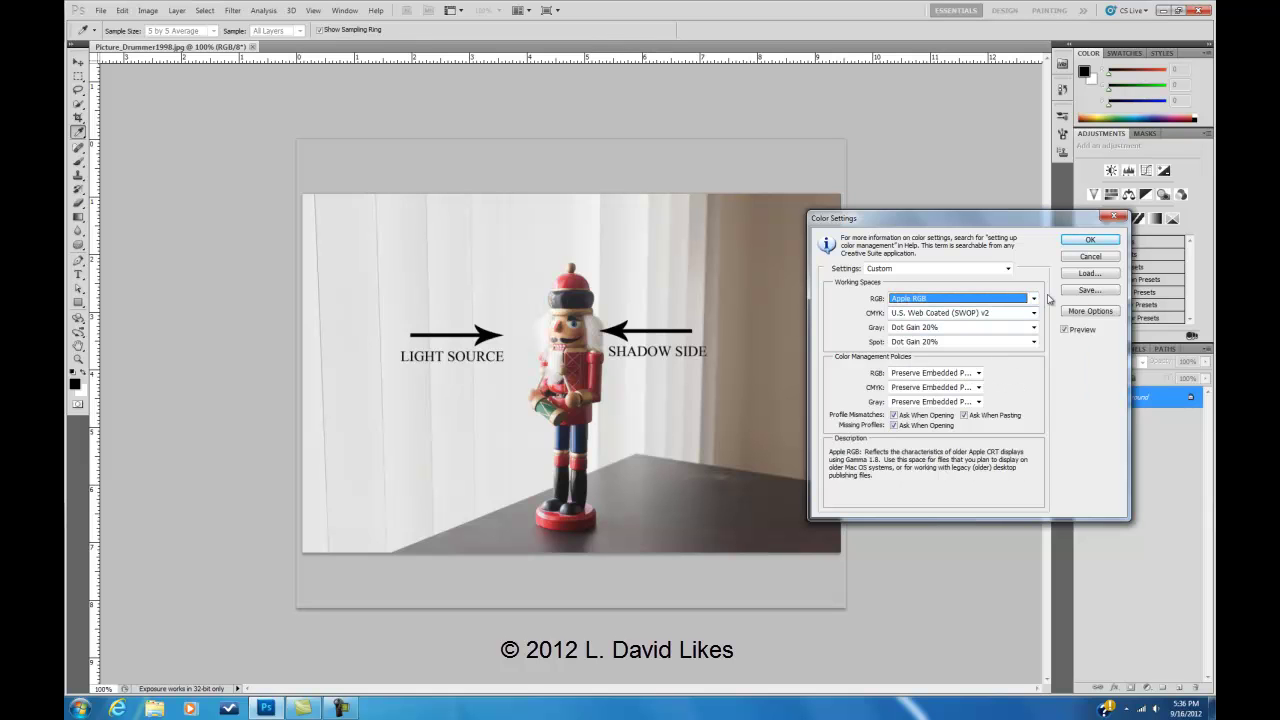
click(1034, 298)
click(1010, 368)
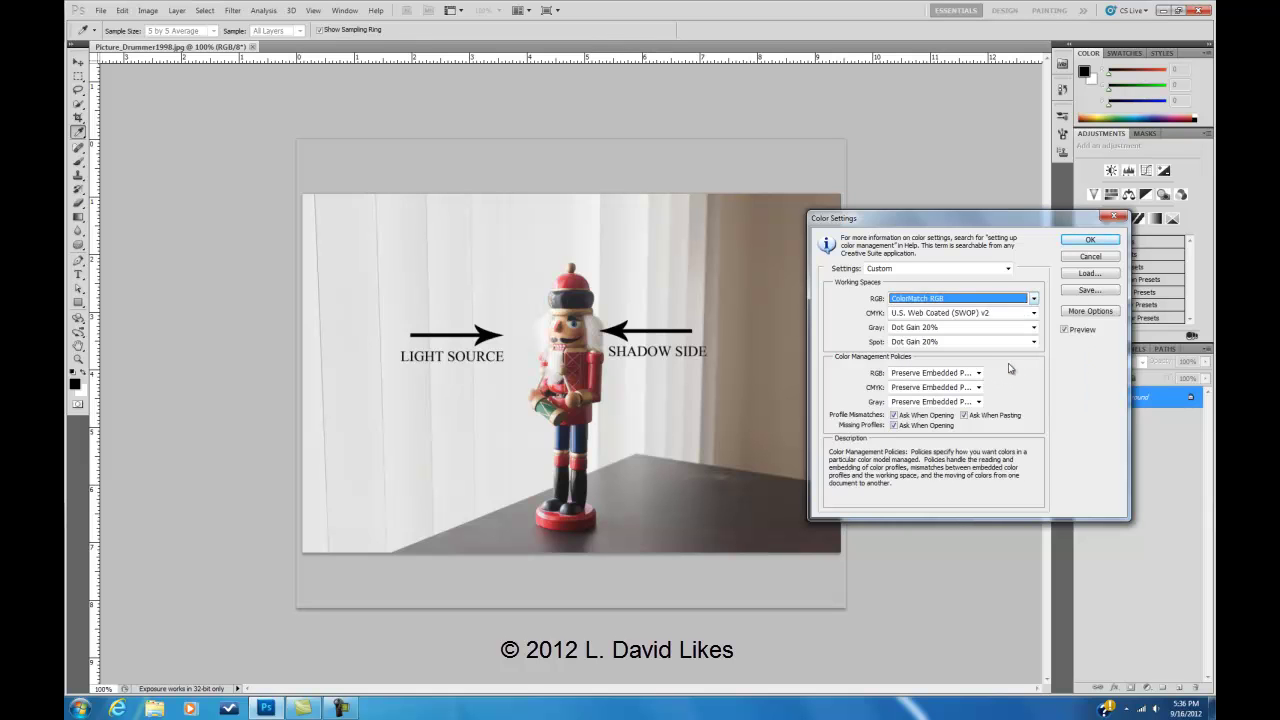
click(1066, 331)
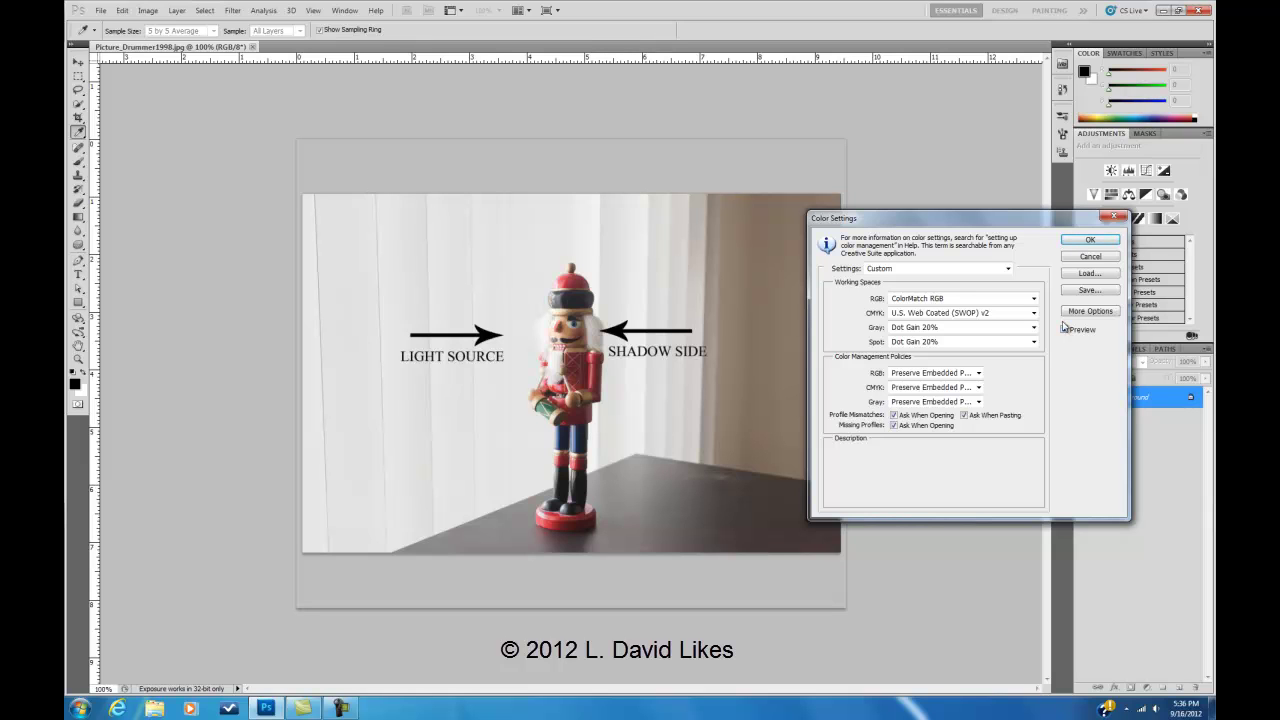
click(1088, 256)
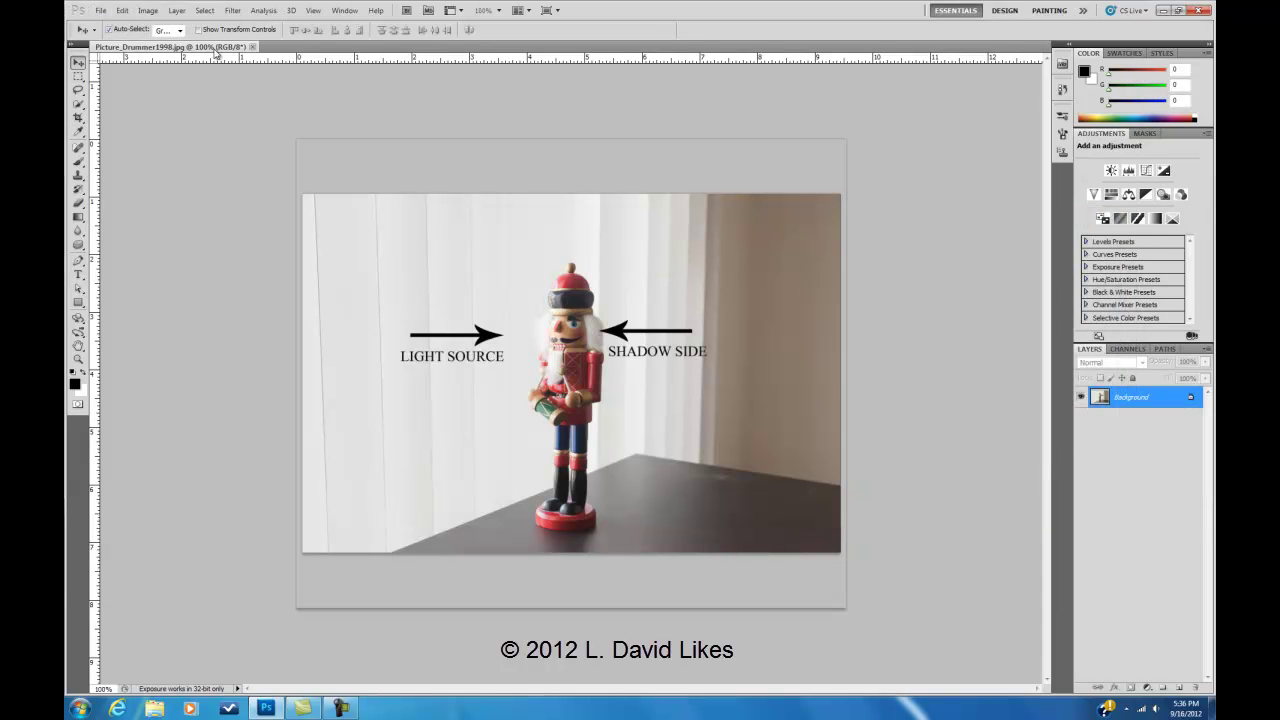
Step: Close Picture_Drummer1998.jpg and reopen Picture_Drummer_LightSource.jpg without colour management
click(253, 47)
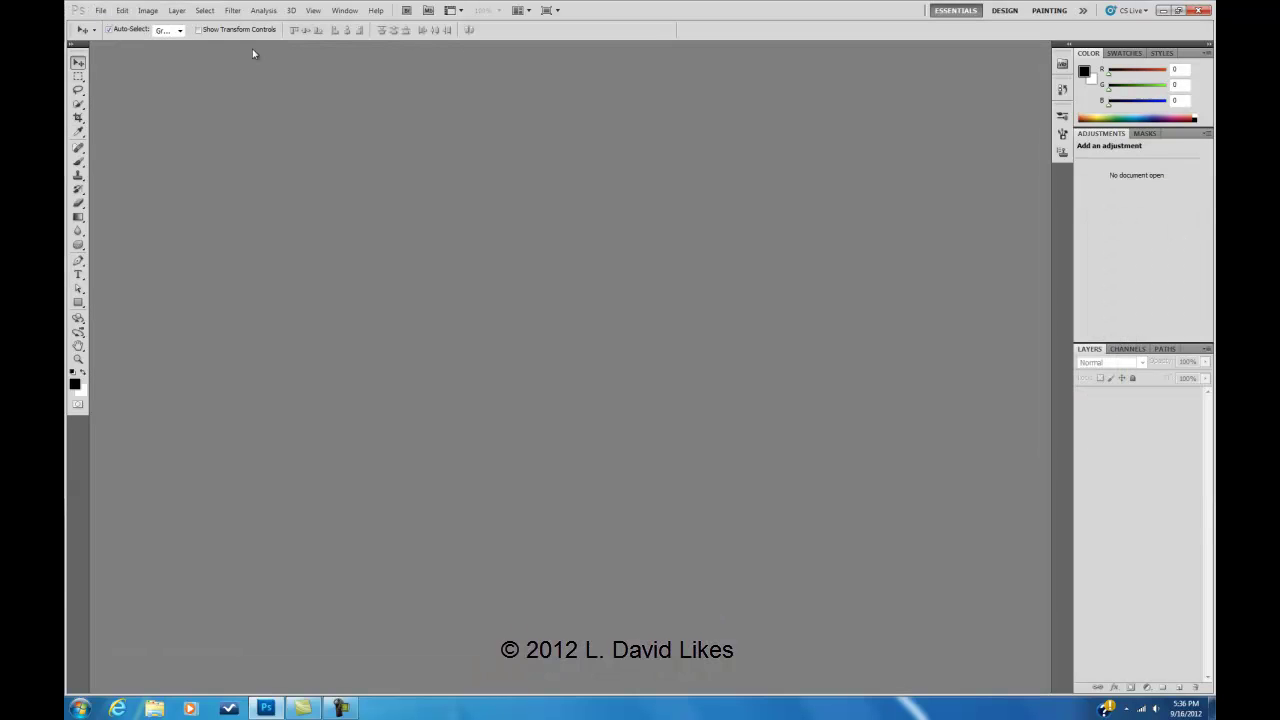
click(99, 14)
mouse_move(128, 95)
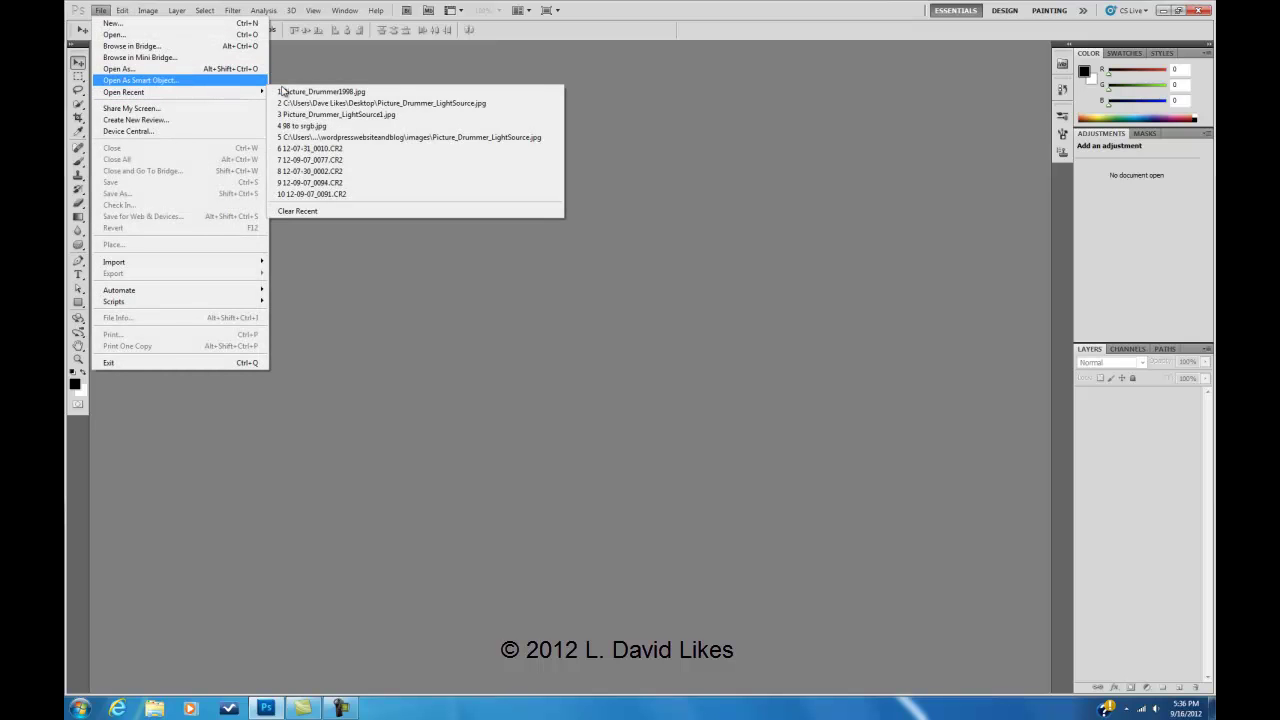
click(322, 103)
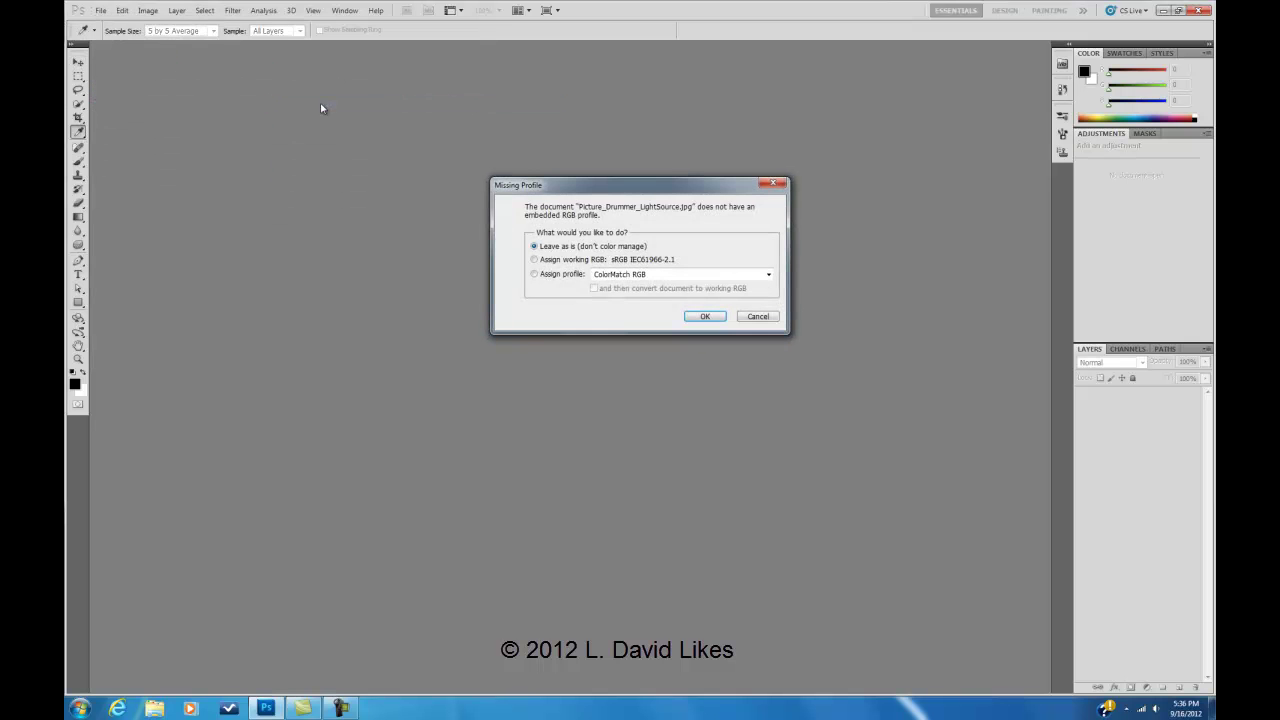
click(704, 317)
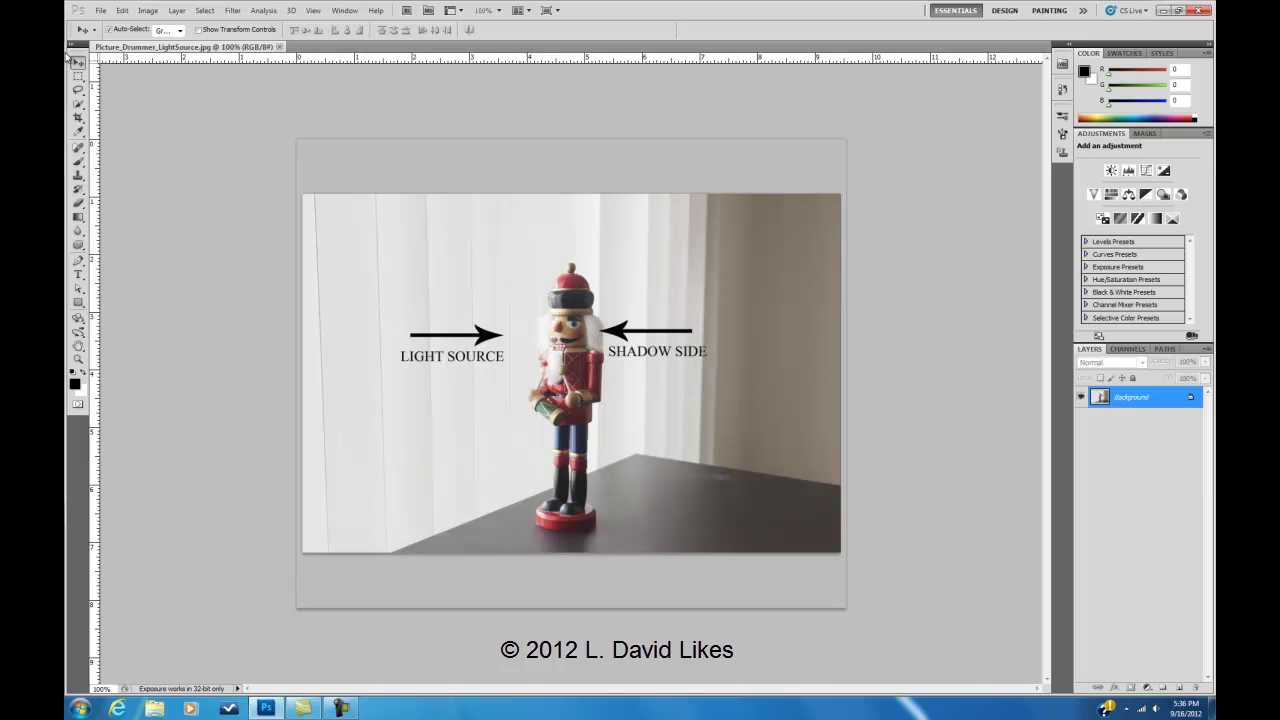
click(100, 10)
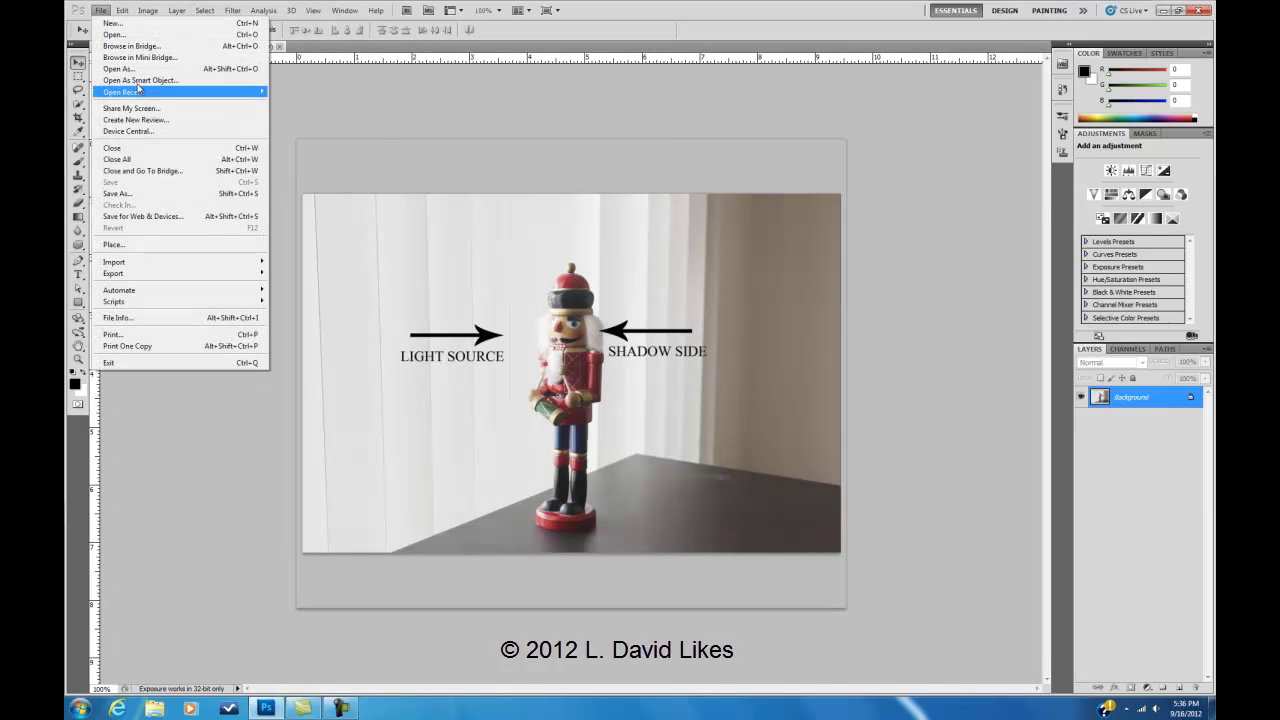
mouse_move(121, 10)
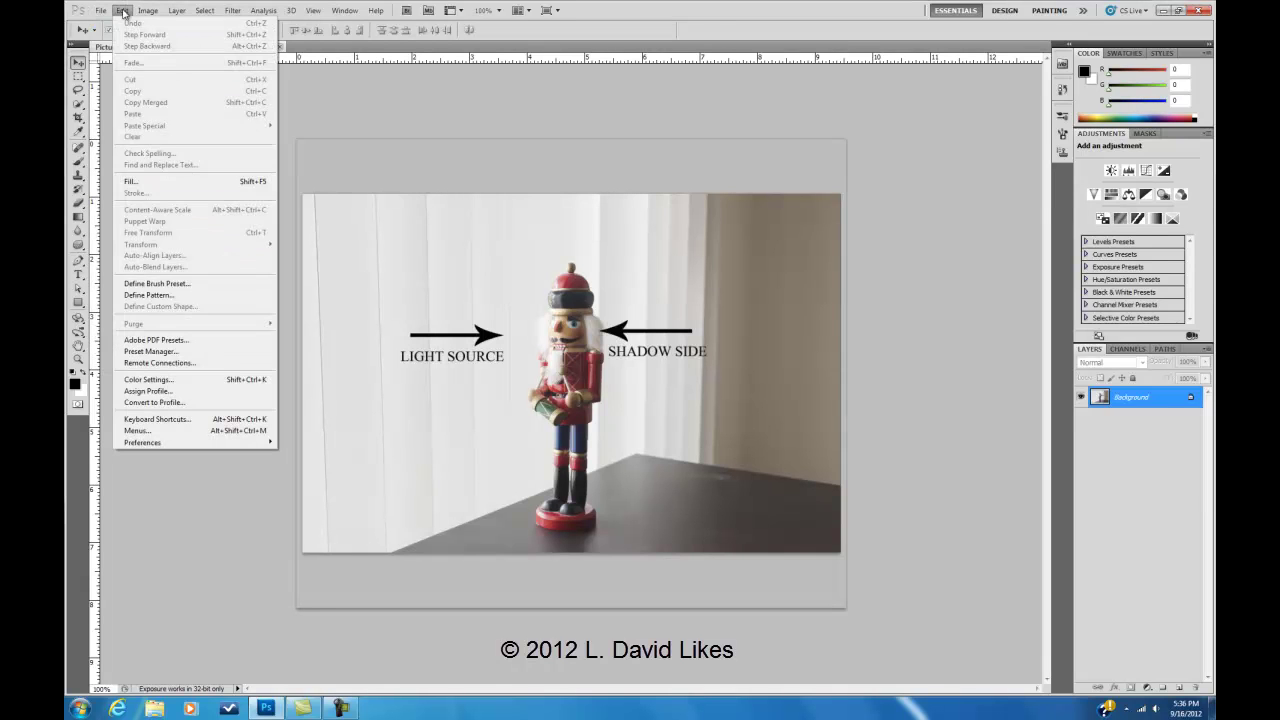
Step: In Assign Profile, preview Adobe RGB (1998) on the photo, toggling preview to compare
click(200, 391)
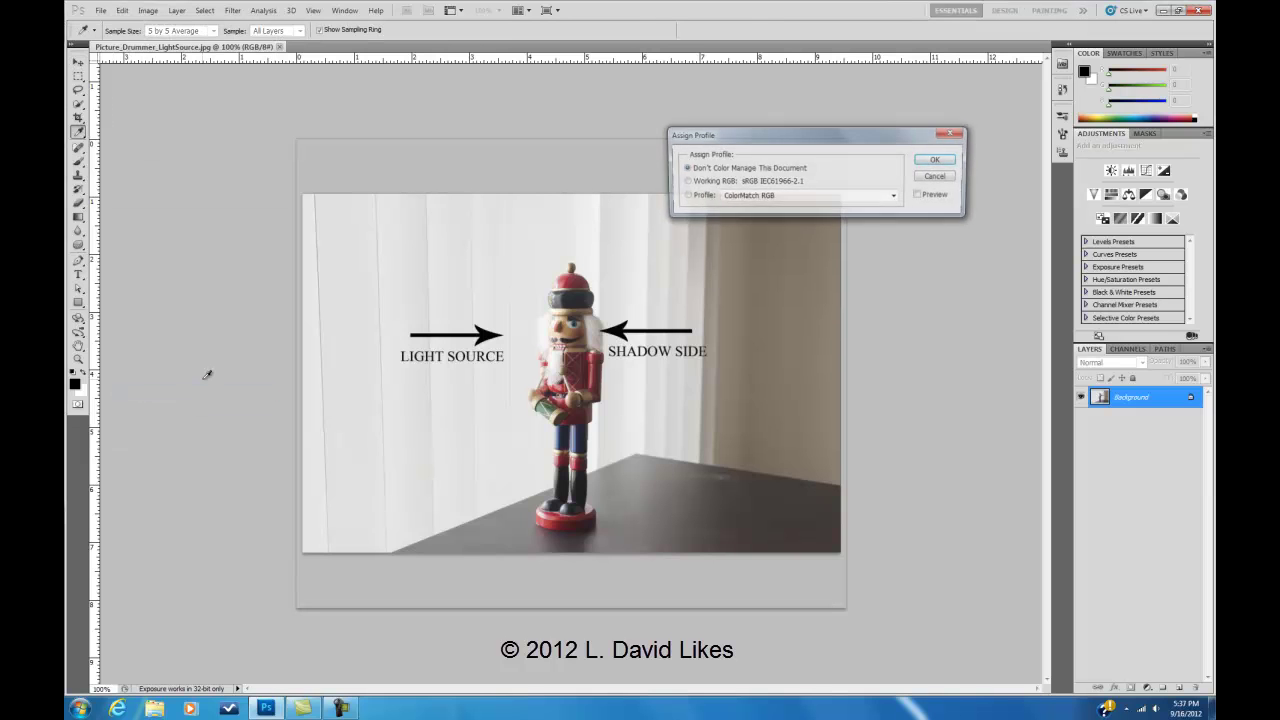
click(684, 197)
click(895, 198)
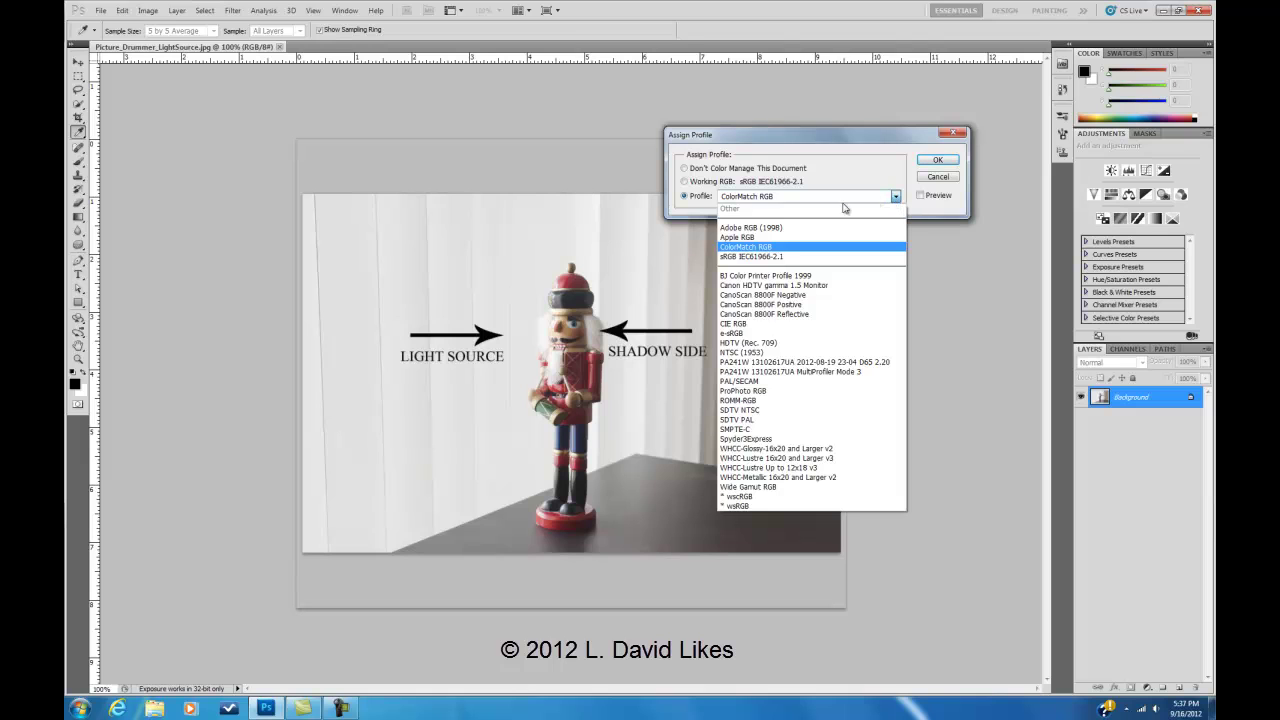
click(750, 227)
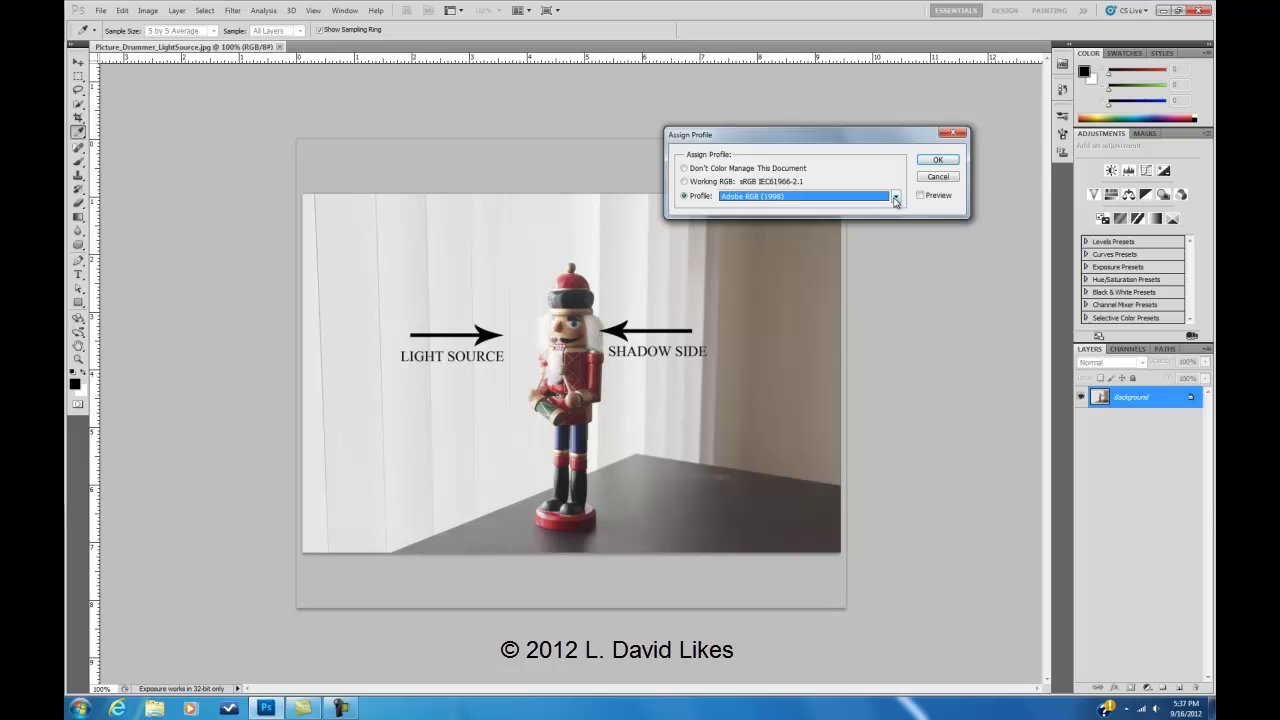
click(921, 196)
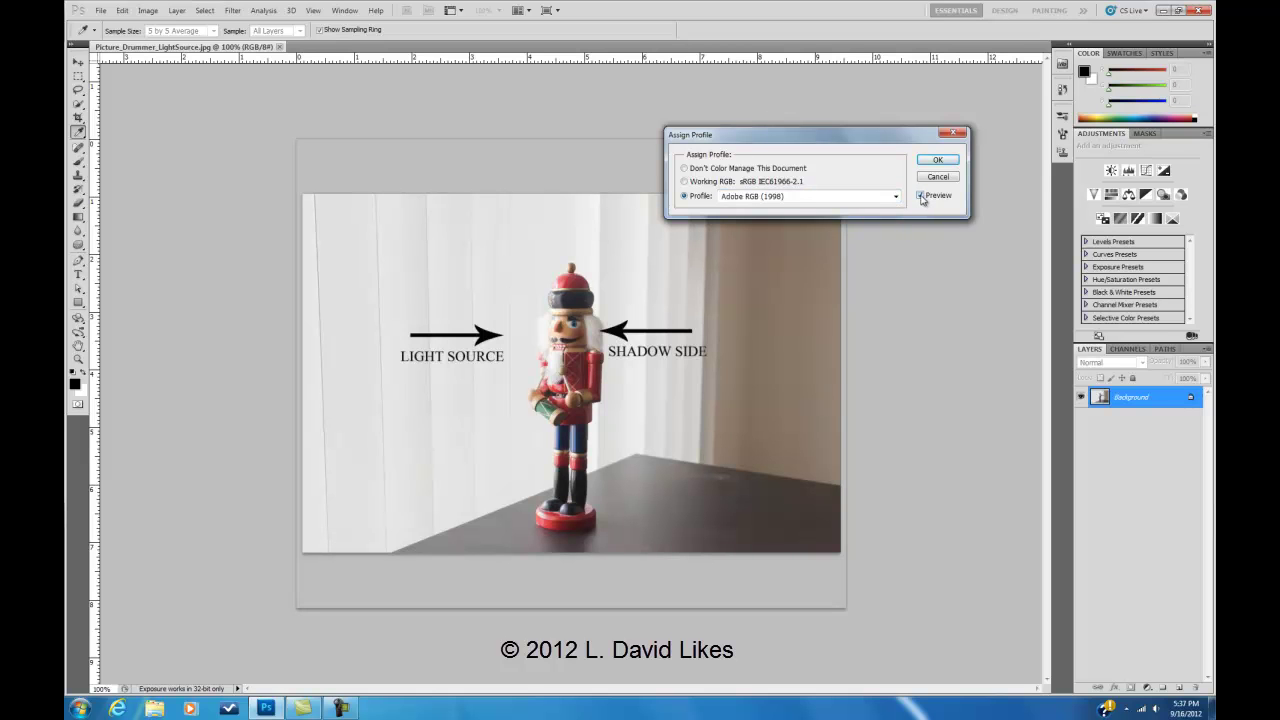
click(921, 196)
click(921, 196)
Step: Preview Apple RGB and then sRGB IEC61966-2.1 as the assigned profile, toggling preview each time
click(897, 197)
click(887, 240)
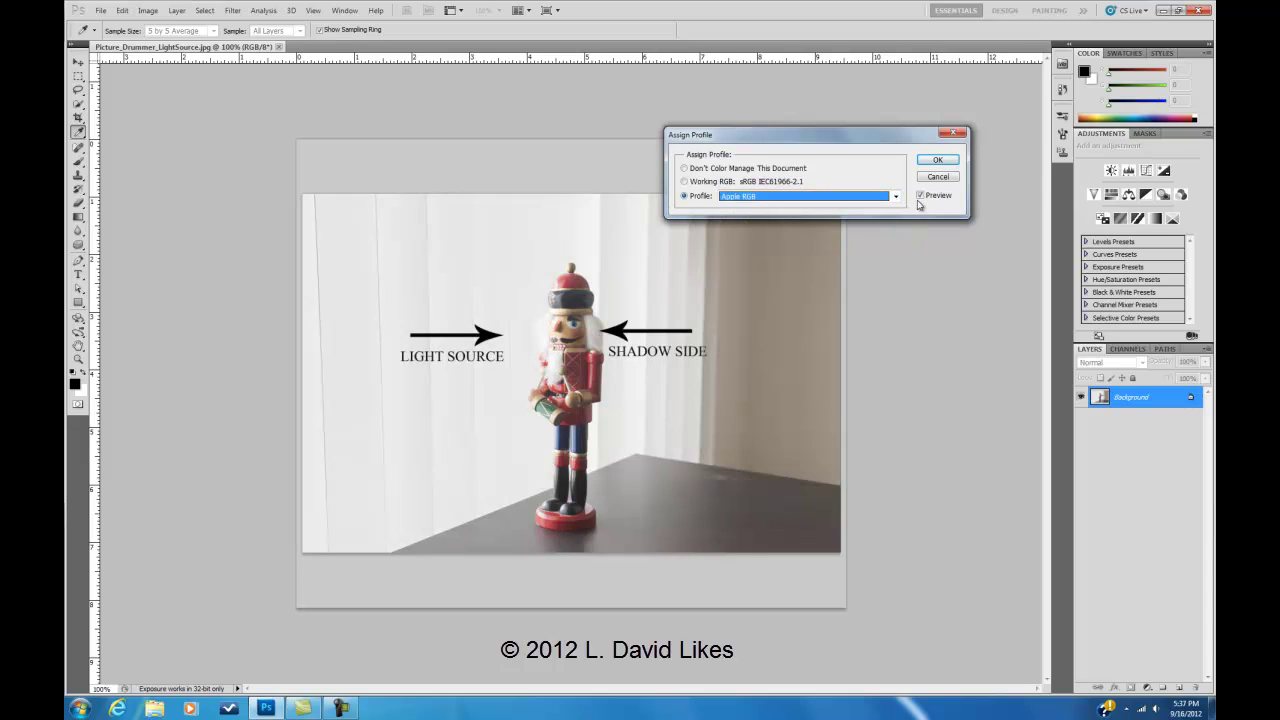
click(920, 197)
click(920, 197)
click(897, 197)
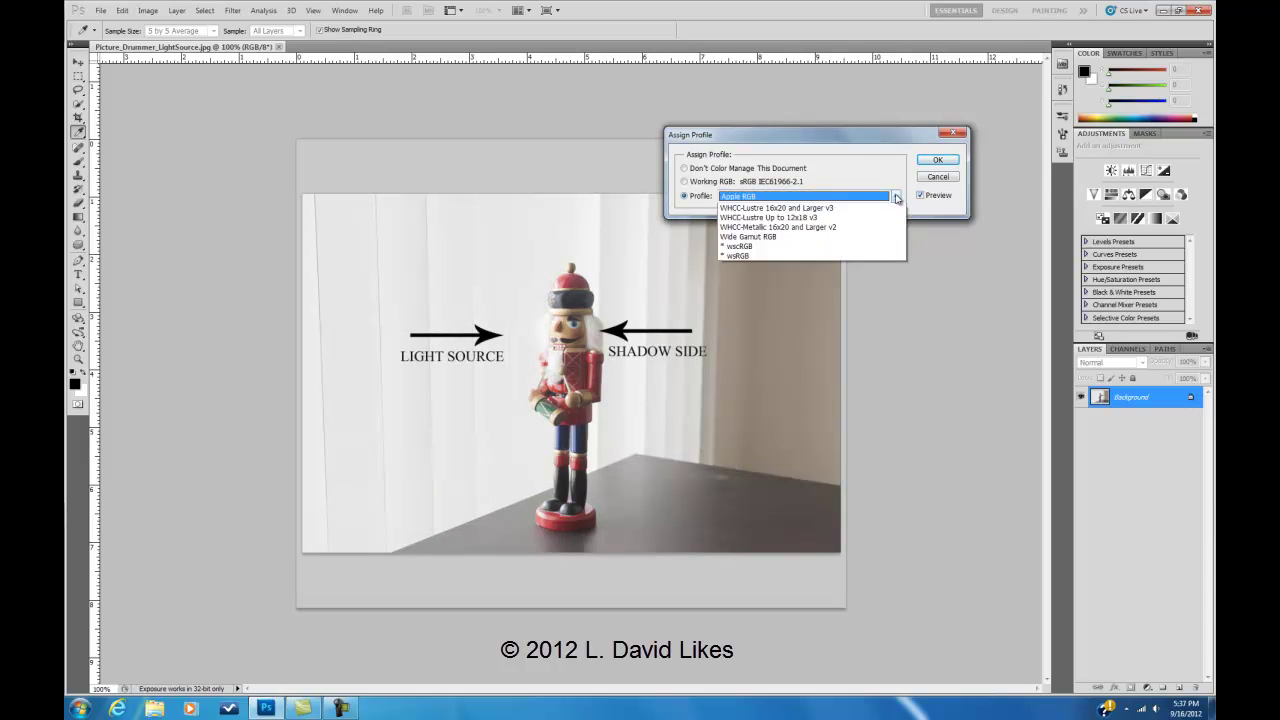
click(889, 257)
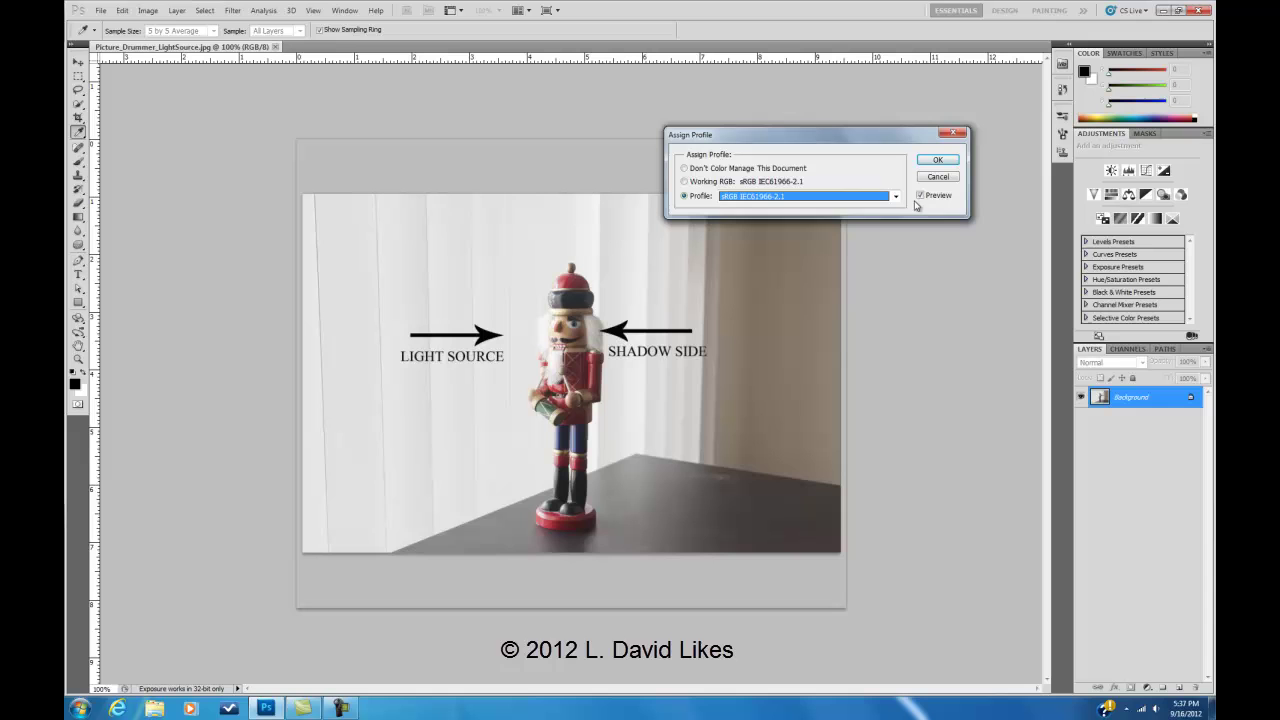
click(921, 196)
Step: Preview ColorMatch RGB as the assigned profile, toggling the preview off and on
click(895, 196)
click(887, 245)
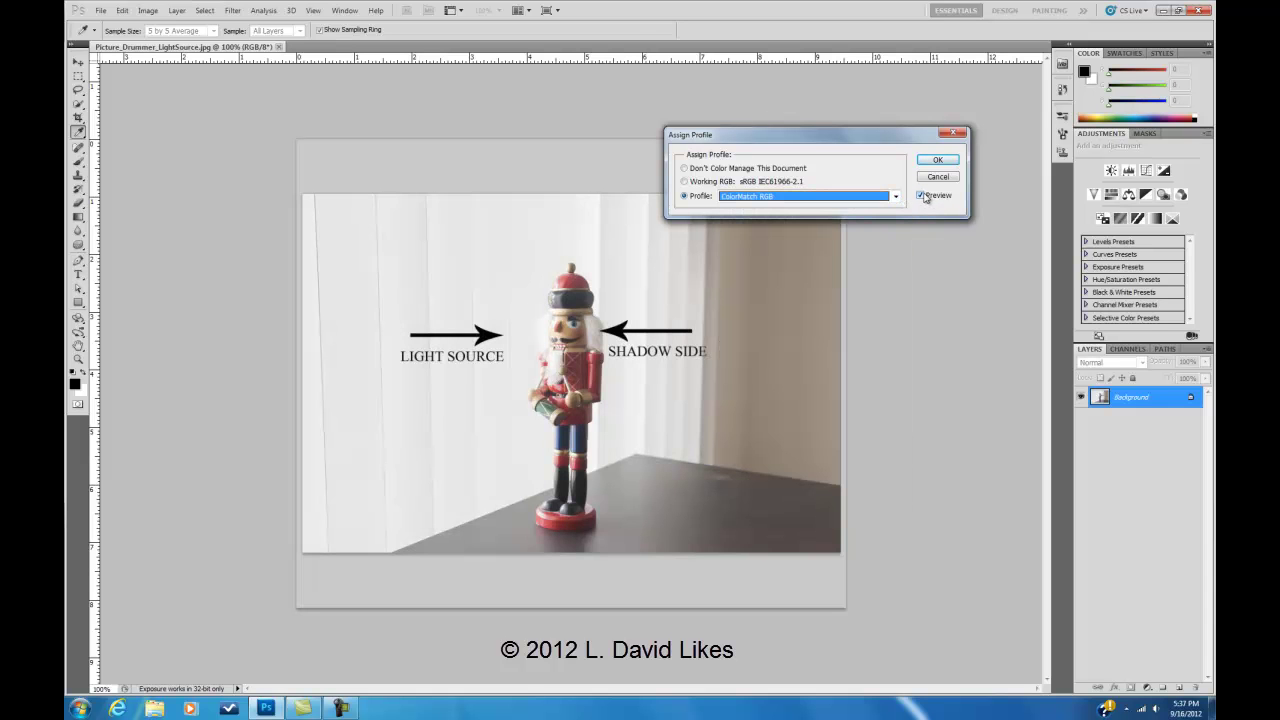
click(922, 196)
click(922, 196)
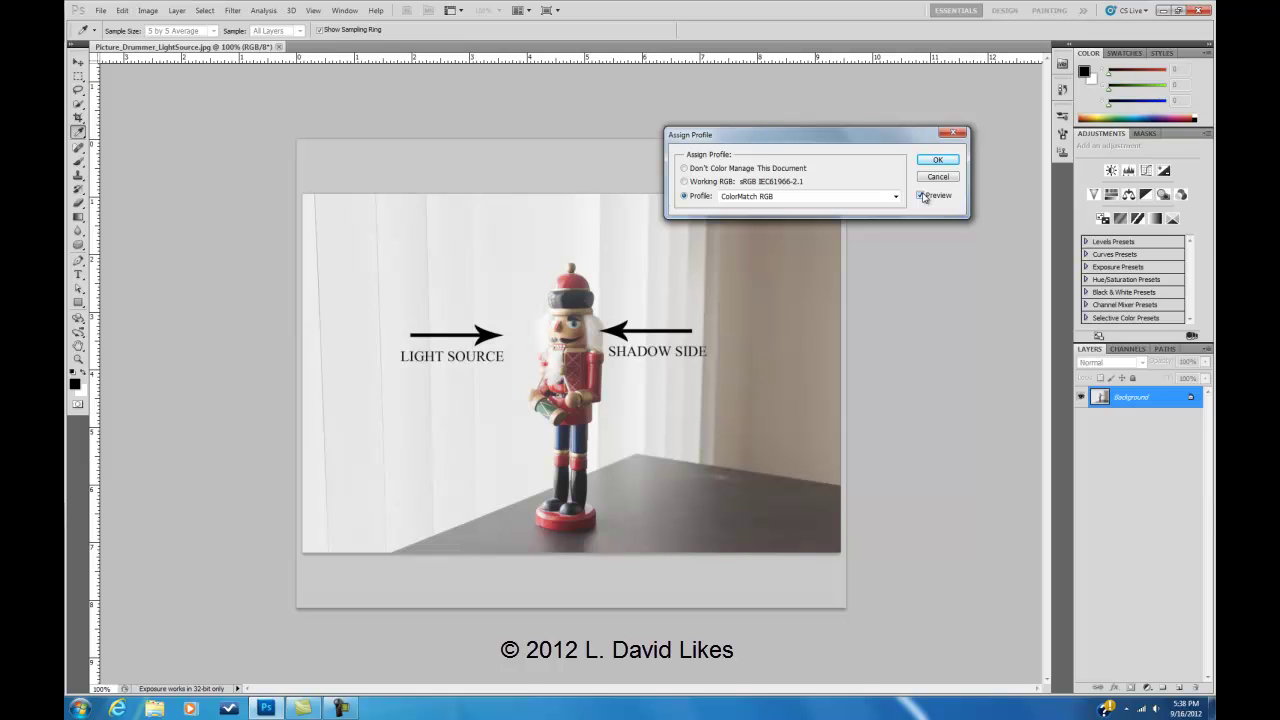
Step: Cancel Assign Profile, close the LightSource photo, and reopen Picture_Drummer1998.jpg keeping its Adobe RGB (1998) profile
click(938, 177)
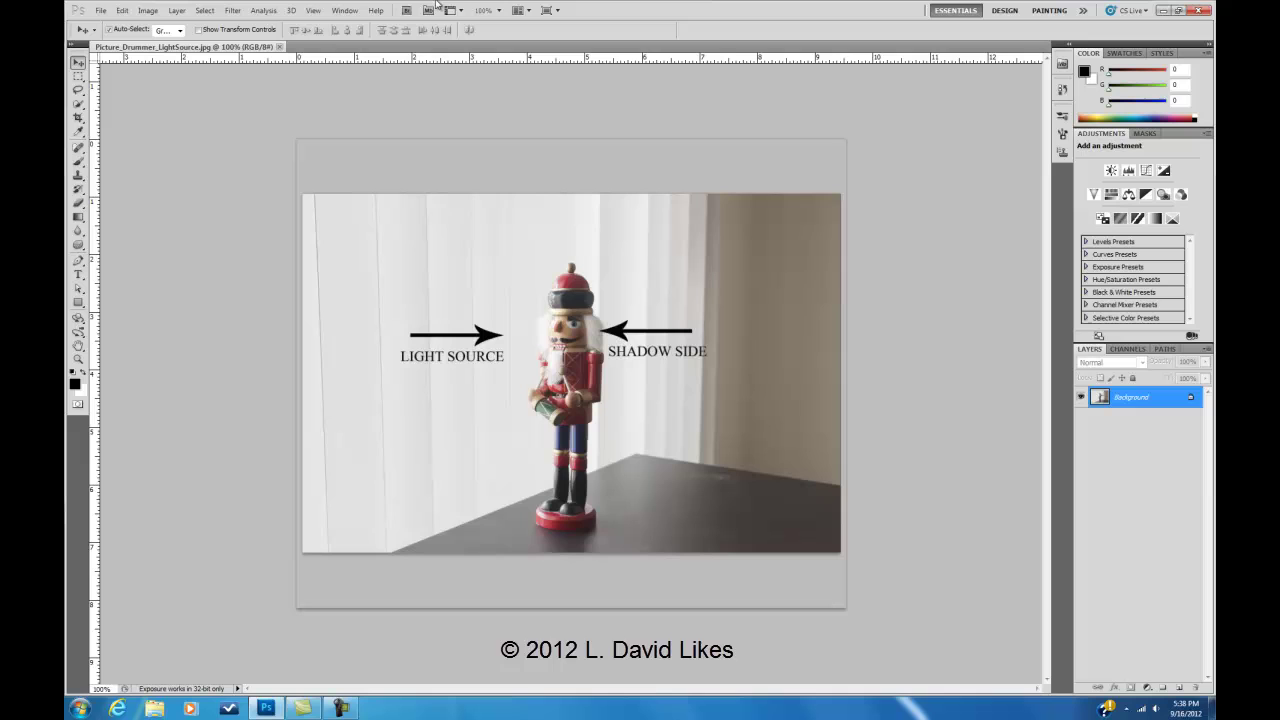
click(281, 47)
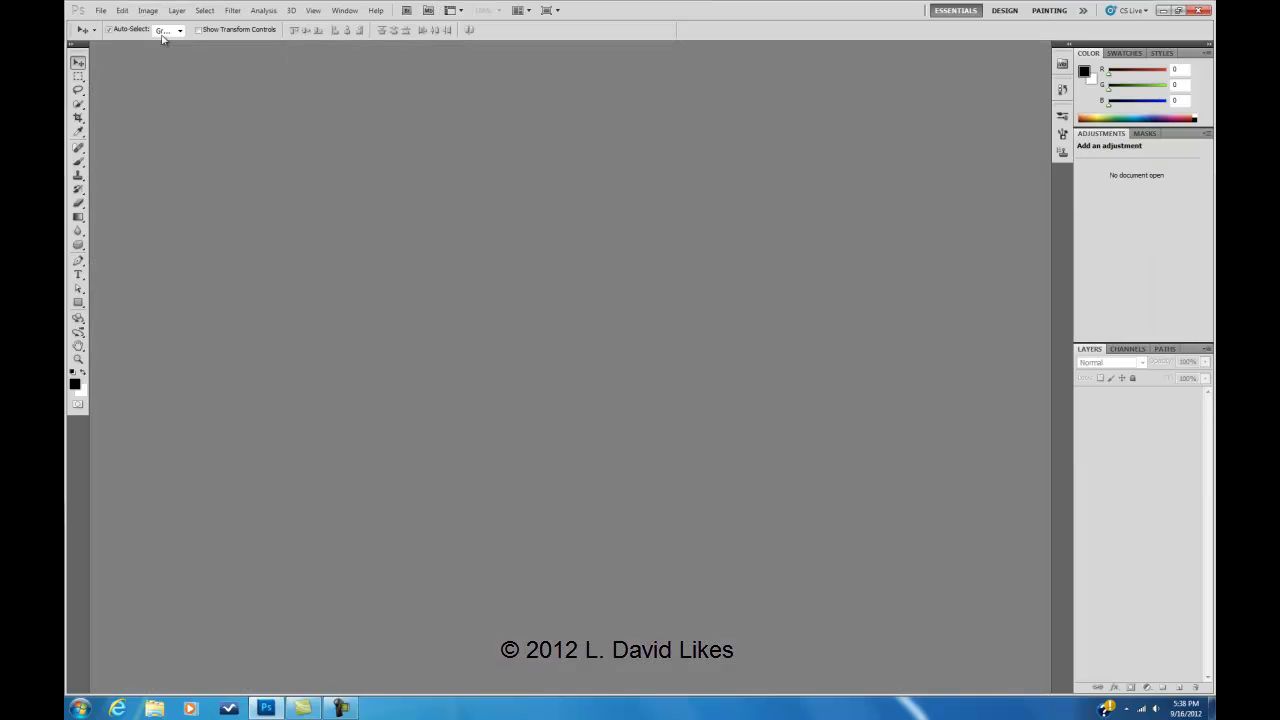
click(101, 12)
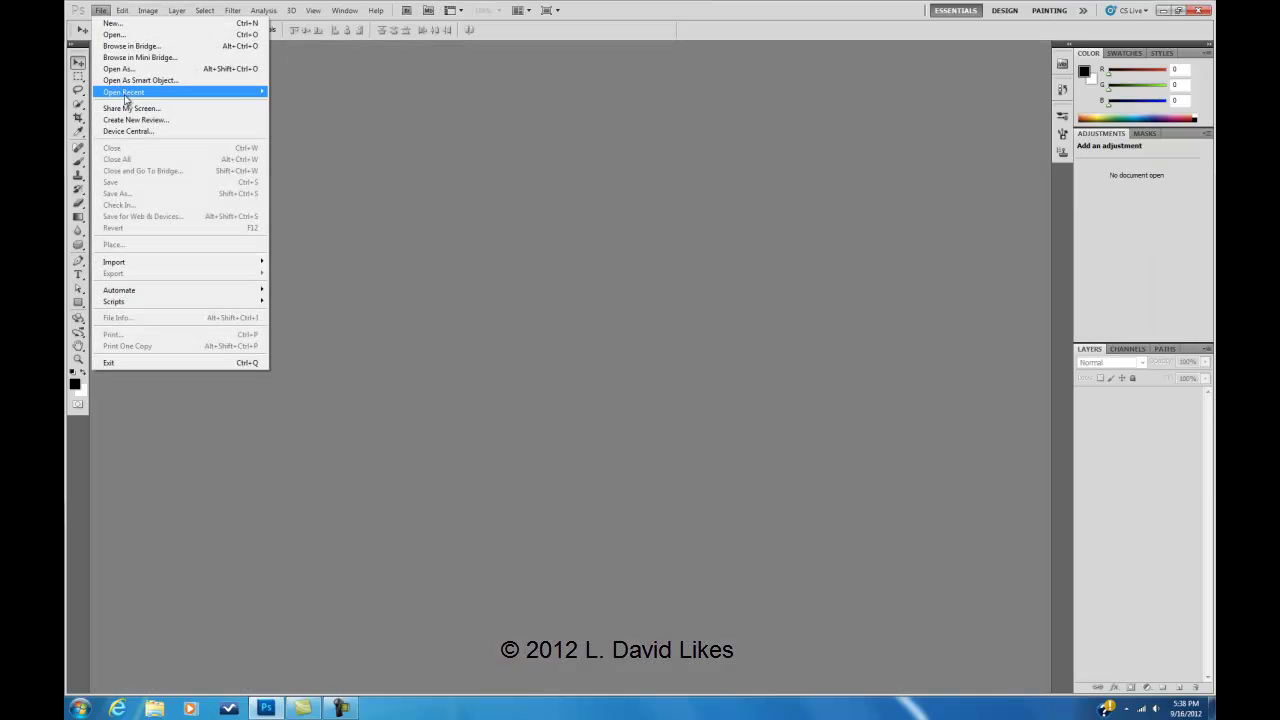
mouse_move(127, 93)
click(331, 103)
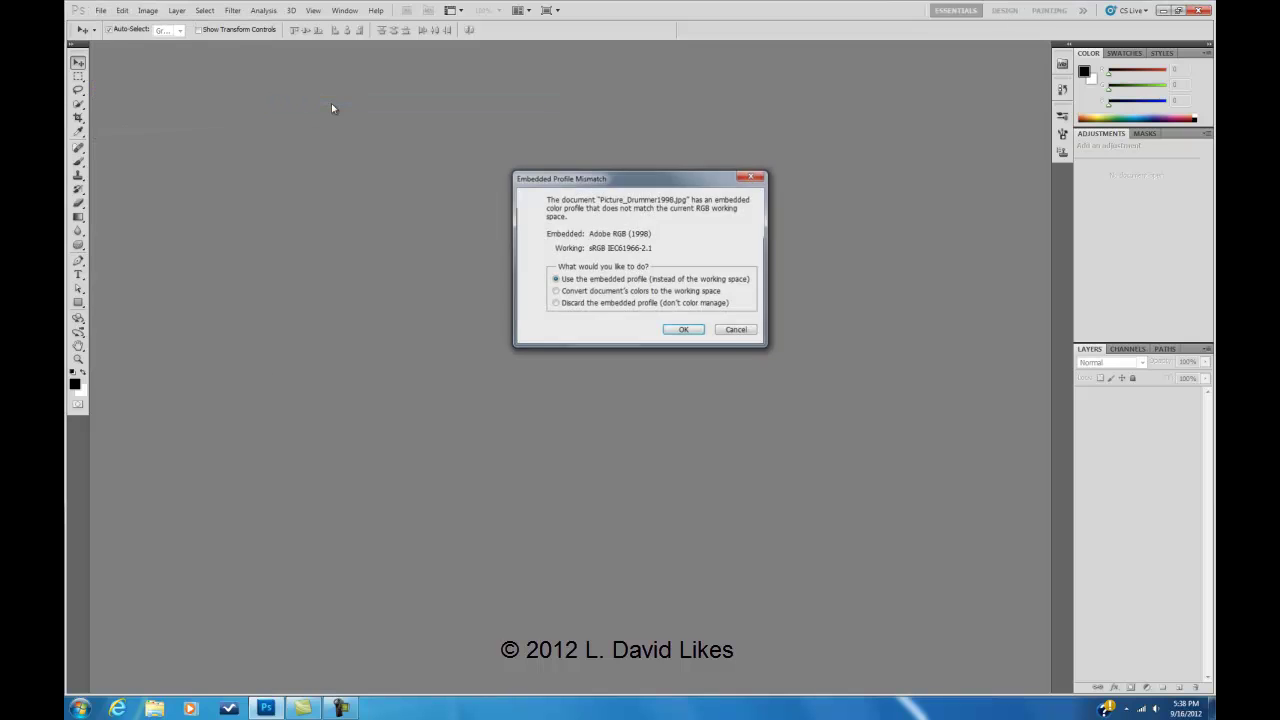
click(679, 333)
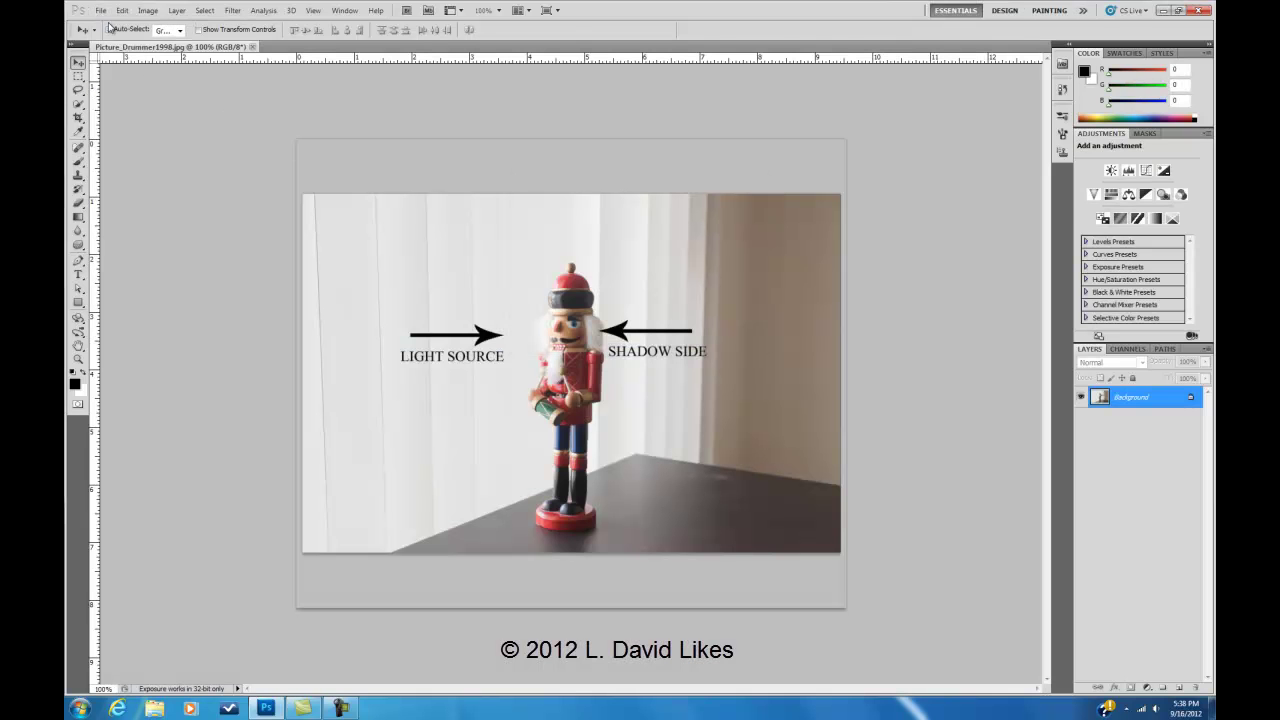
click(102, 12)
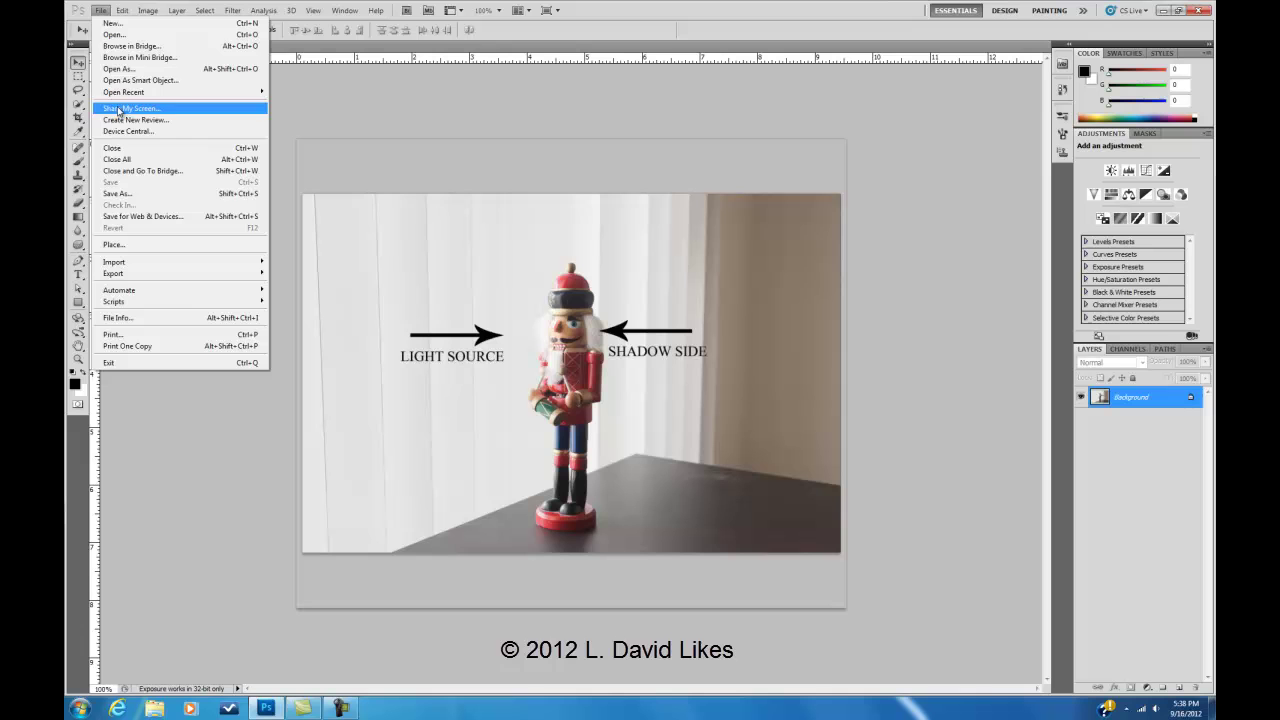
Step: Open Convert to Profile with destination sRGB IEC61966-2.1 and toggle the preview off and on
mouse_move(123, 10)
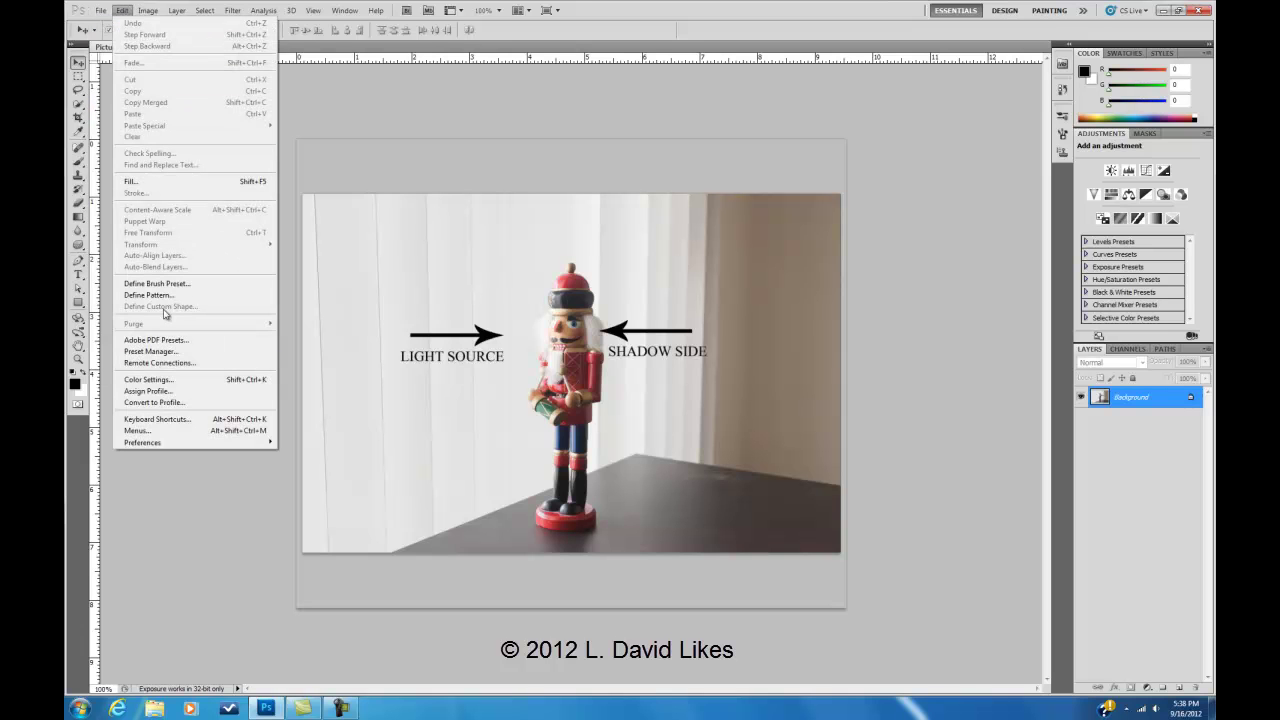
click(183, 401)
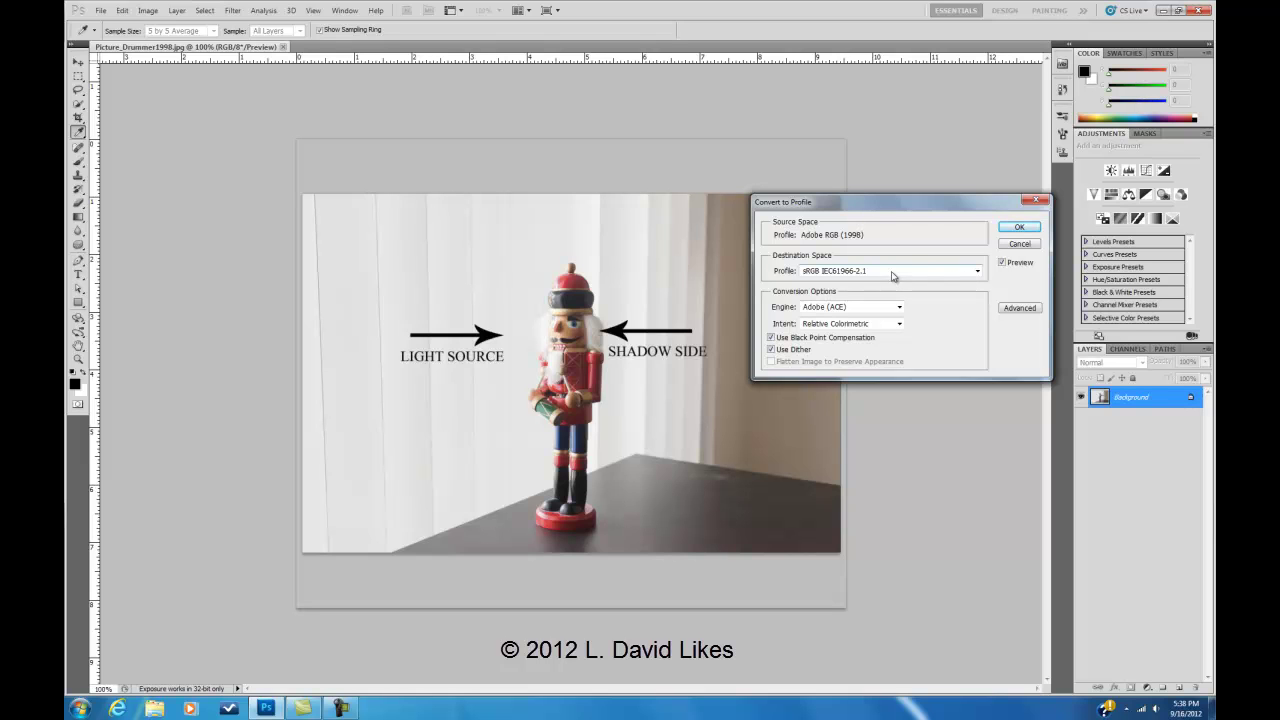
click(1001, 264)
click(1002, 264)
Step: Confirm the conversion of Picture_Drummer1998.jpg to sRGB IEC61966-2.1
click(1019, 228)
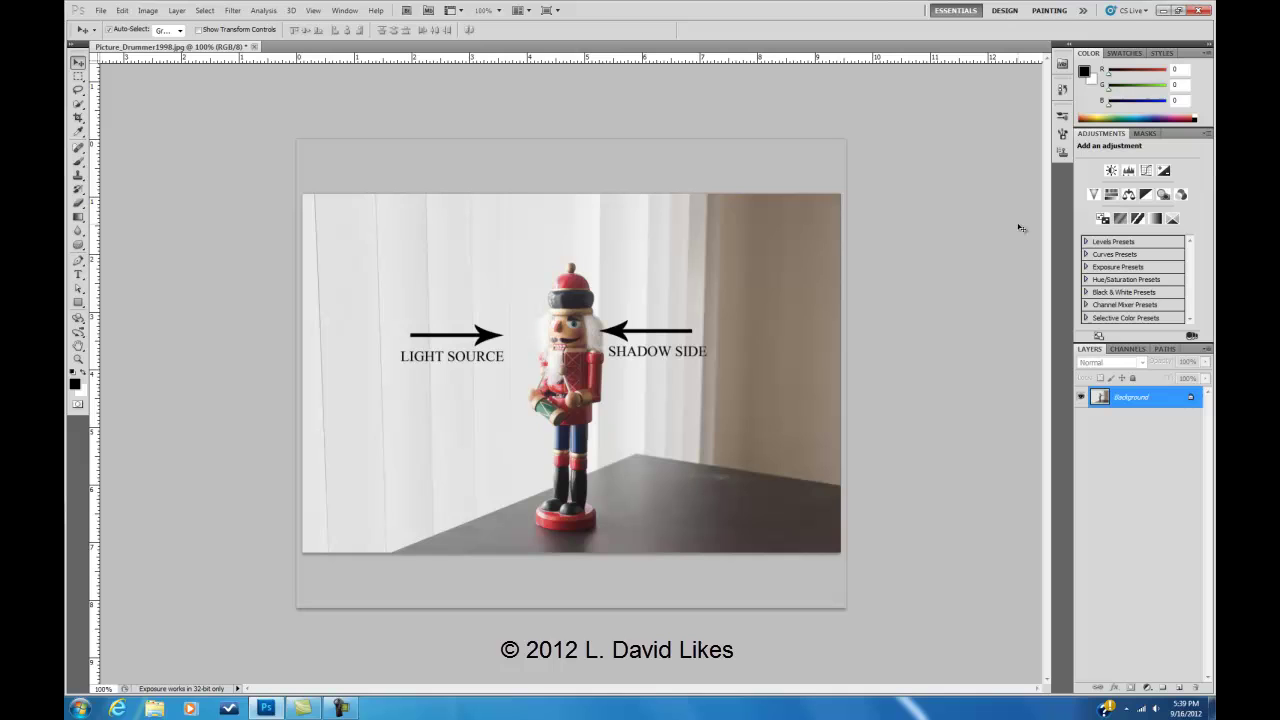